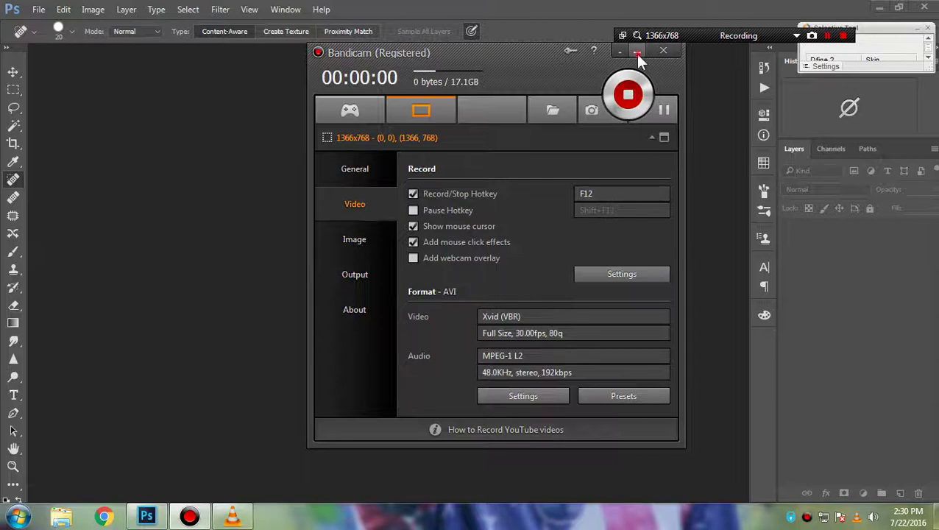
Step: Move the Bandicam recorder aside and open _MG_9031.JPG from the Desktop
click(637, 53)
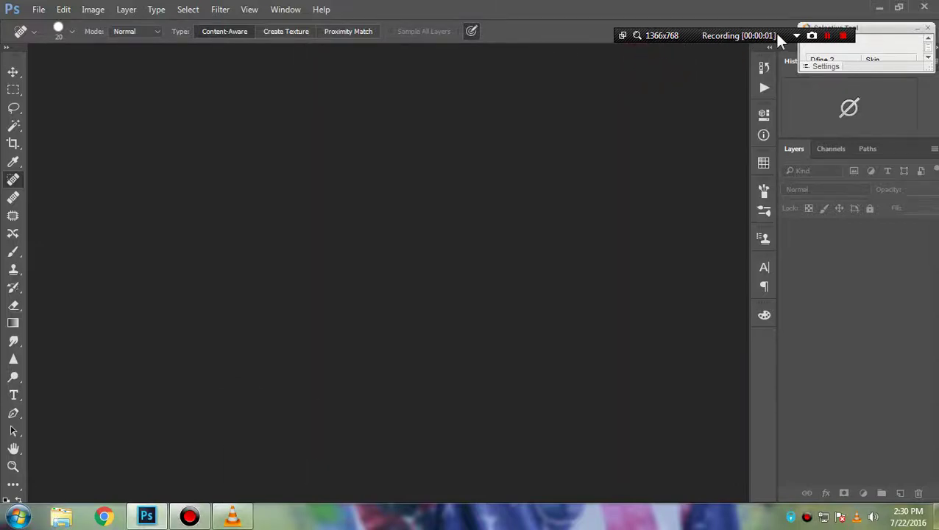
drag(778, 33, 791, 10)
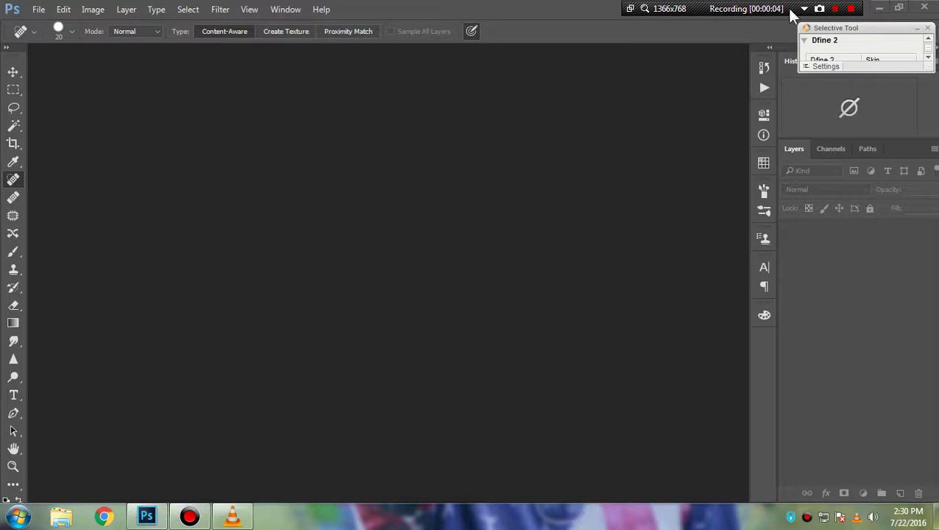
click(47, 9)
click(62, 39)
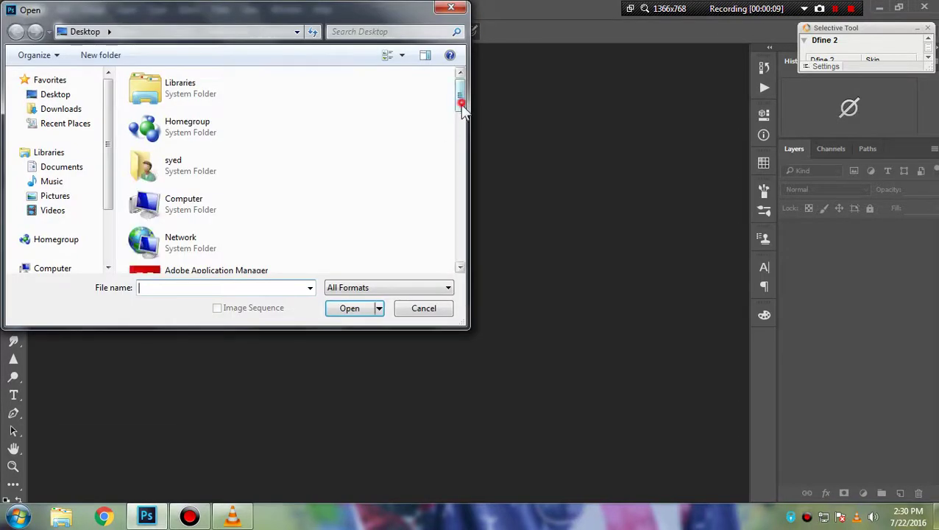
drag(464, 95, 456, 197)
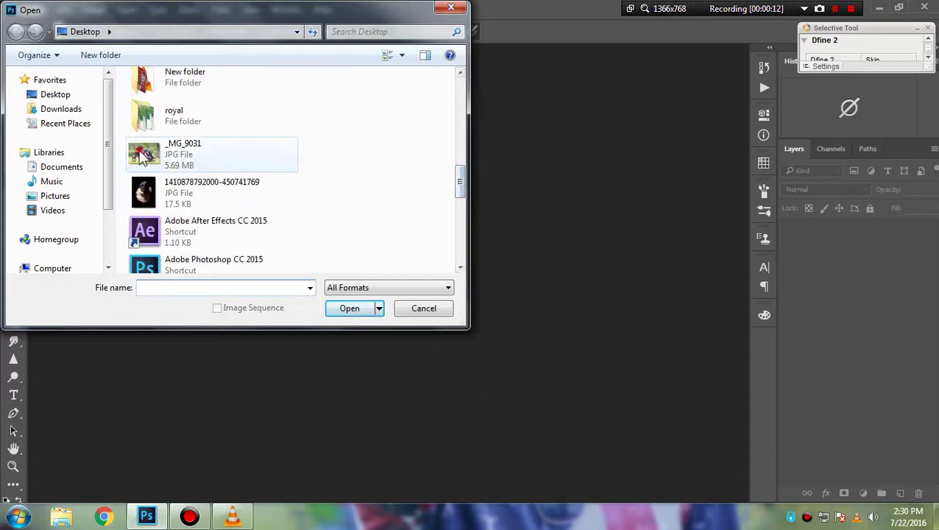
click(141, 158)
click(361, 309)
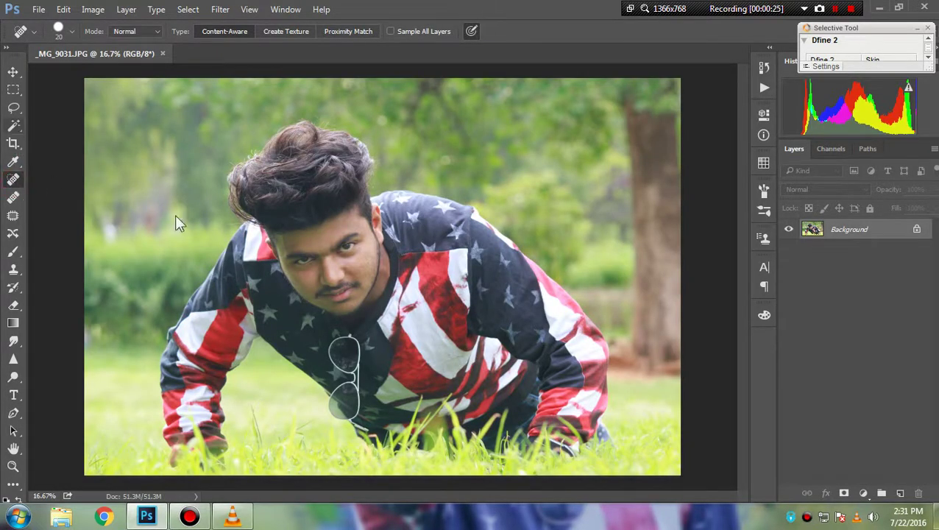
Step: Zoom in and heal the blemishes along the lower cheek and jaw
scroll(318, 309, up, 2)
scroll(309, 287, up, 2)
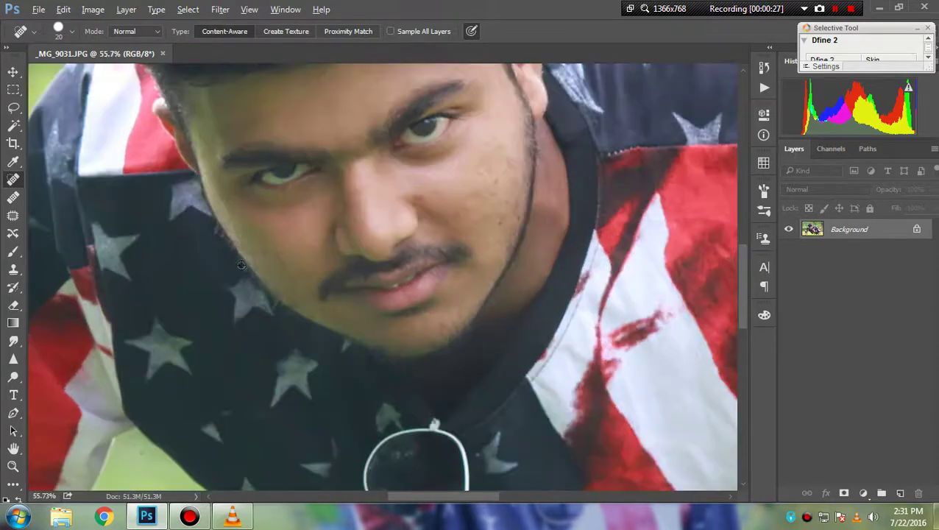
scroll(292, 260, up, 2)
scroll(330, 265, up, 2)
drag(310, 241, 285, 237)
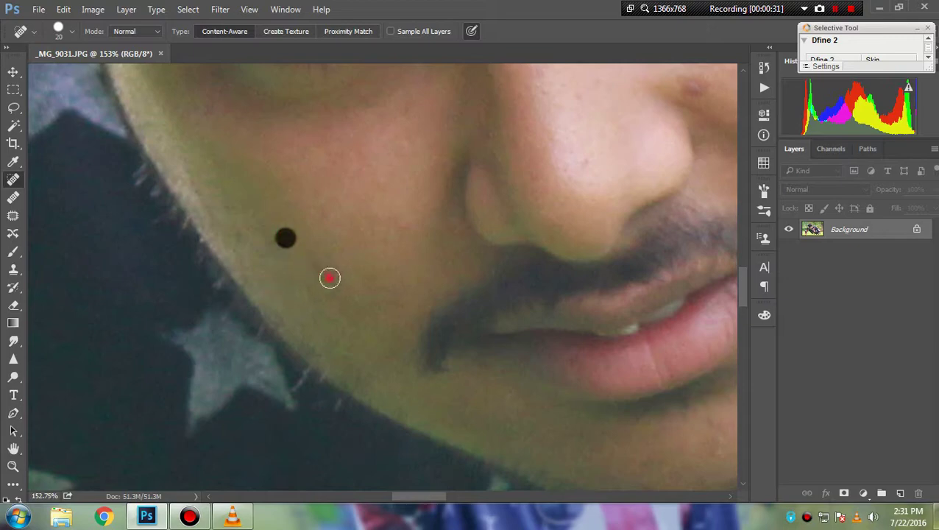
mouse_move(285, 237)
mouse_down()
mouse_move(314, 213)
mouse_move(336, 230)
mouse_up()
Step: Heal the spots under the eye, beside the nose and on the nose bridge
scroll(361, 234, up, 3)
scroll(380, 240, up, 2)
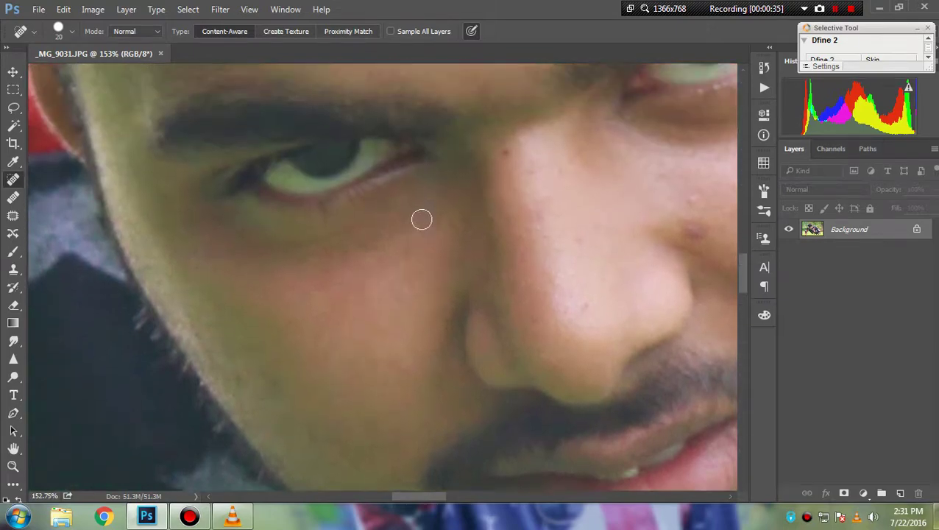
scroll(420, 218, up, 1)
click(421, 254)
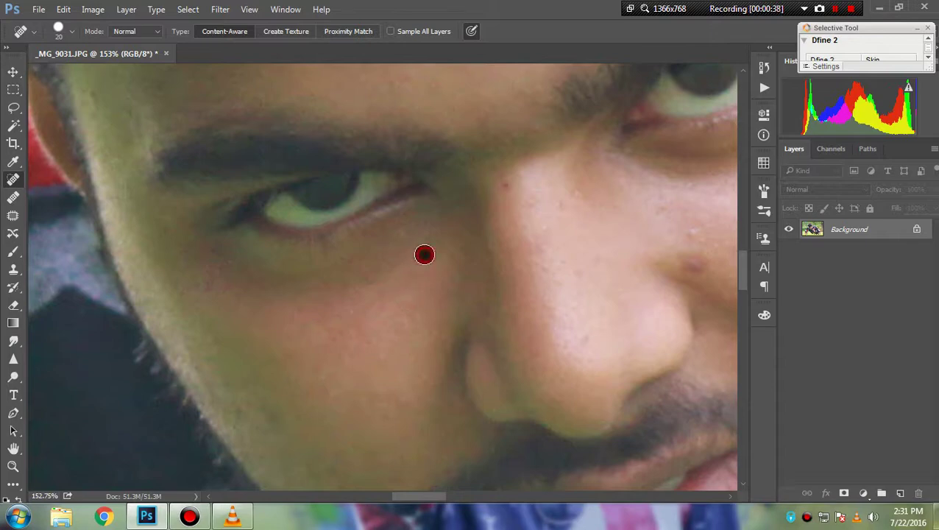
click(510, 185)
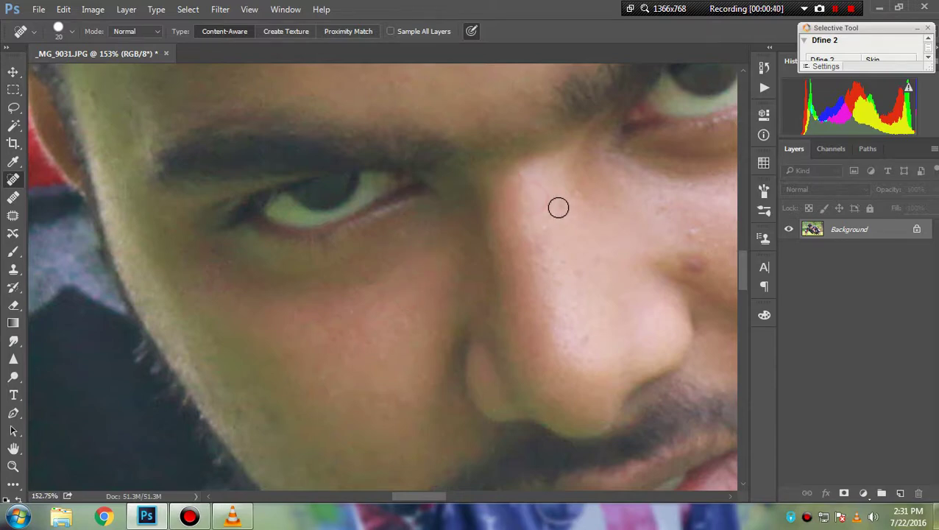
scroll(561, 214, down, 2)
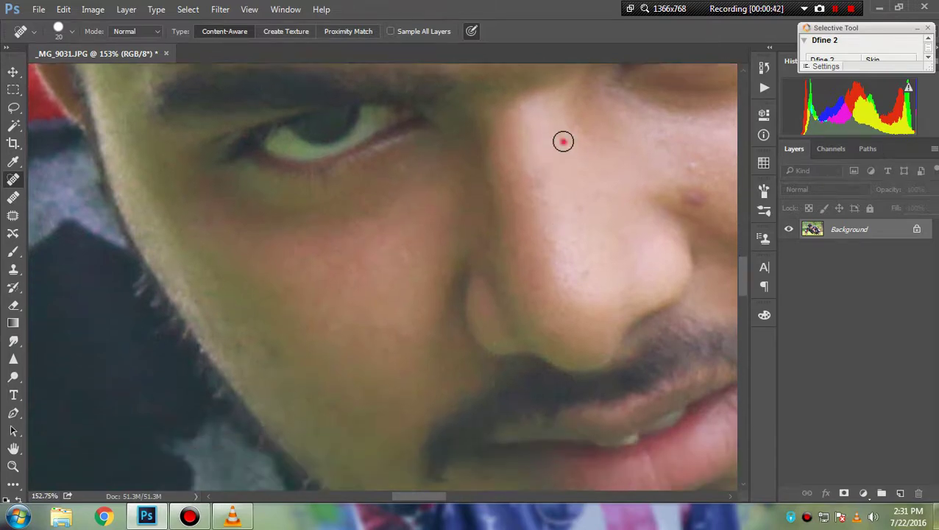
click(583, 268)
click(539, 292)
click(574, 208)
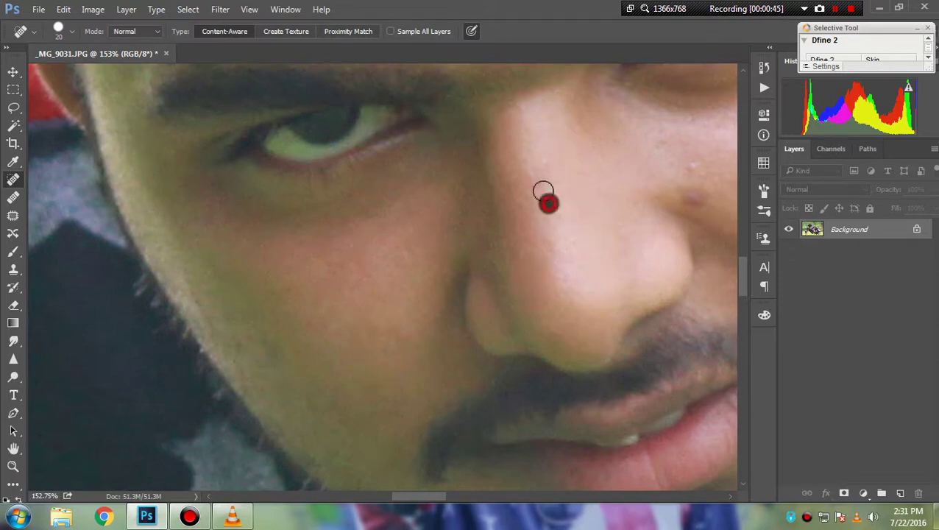
scroll(544, 206, down, 2)
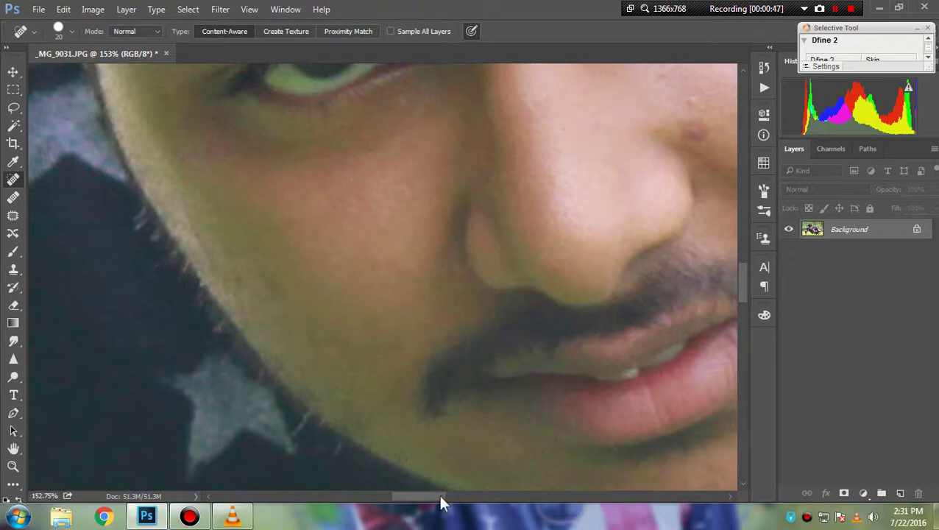
Step: Pan to the cheek and heal the spots beside the nose and near the beard line
drag(442, 502, 476, 499)
scroll(245, 235, up, 2)
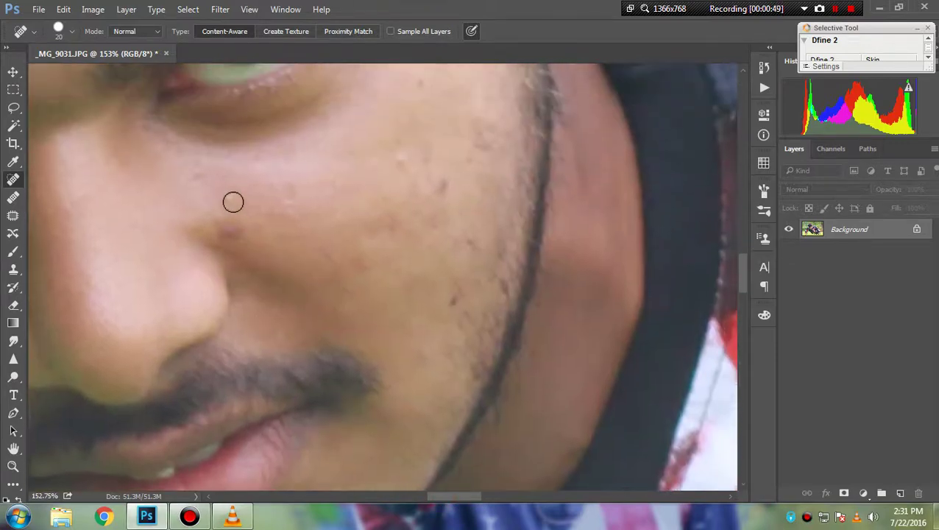
click(233, 202)
click(233, 232)
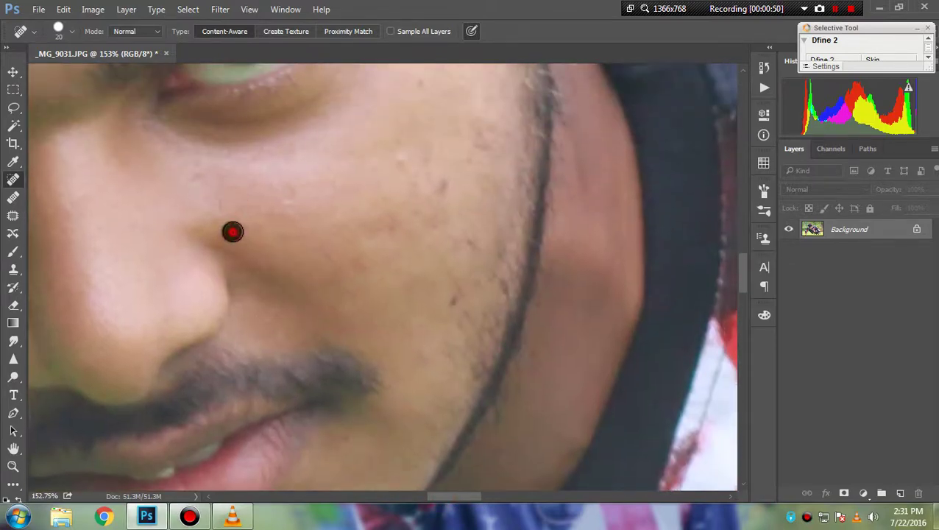
click(329, 257)
click(339, 283)
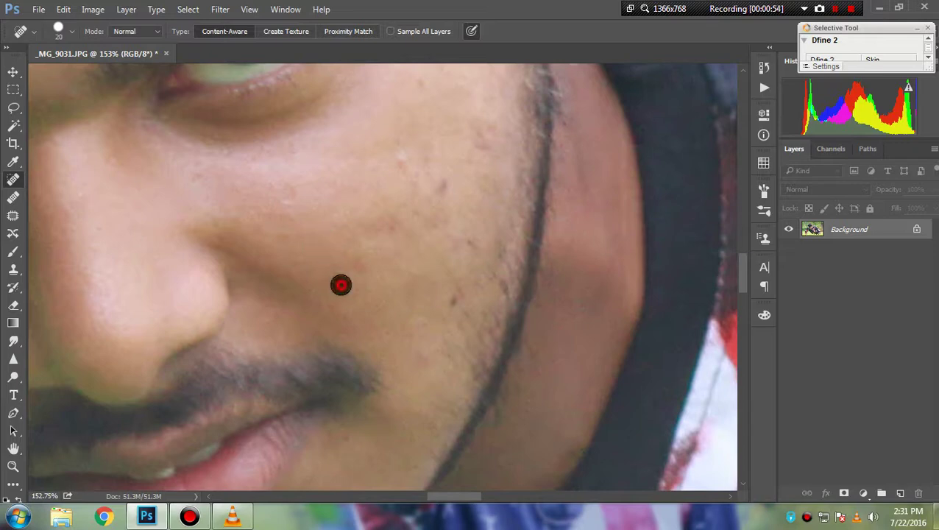
click(359, 266)
click(337, 304)
click(394, 236)
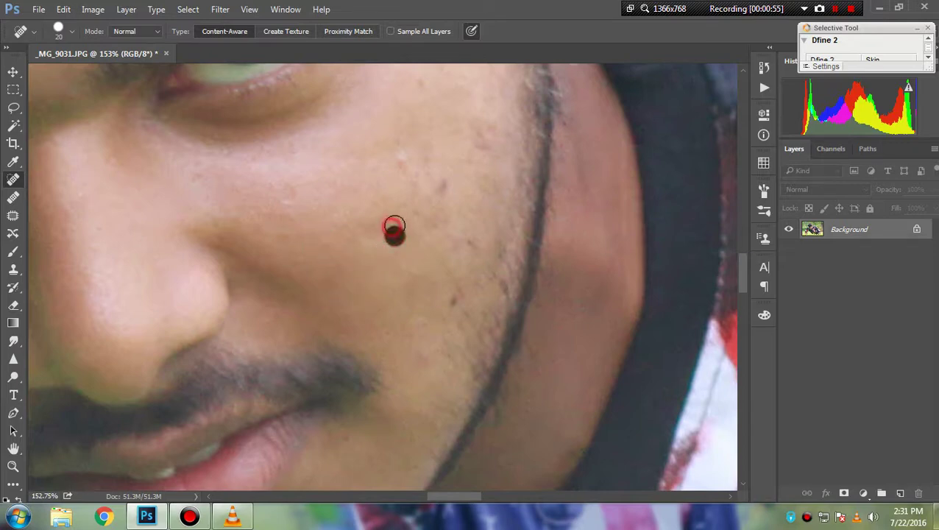
click(398, 167)
click(431, 173)
click(446, 187)
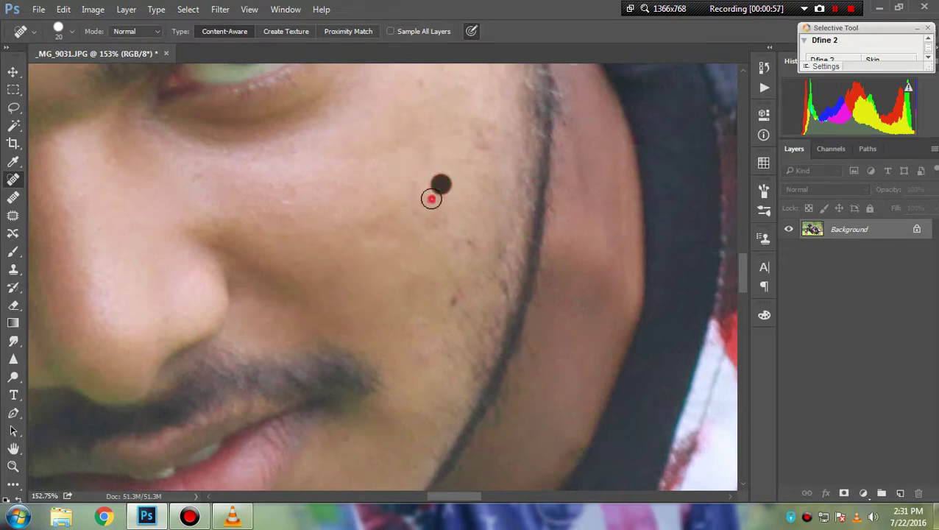
Step: Heal the blemishes lower on the cheek, by the beard and near the jaw
click(419, 191)
click(420, 235)
click(447, 226)
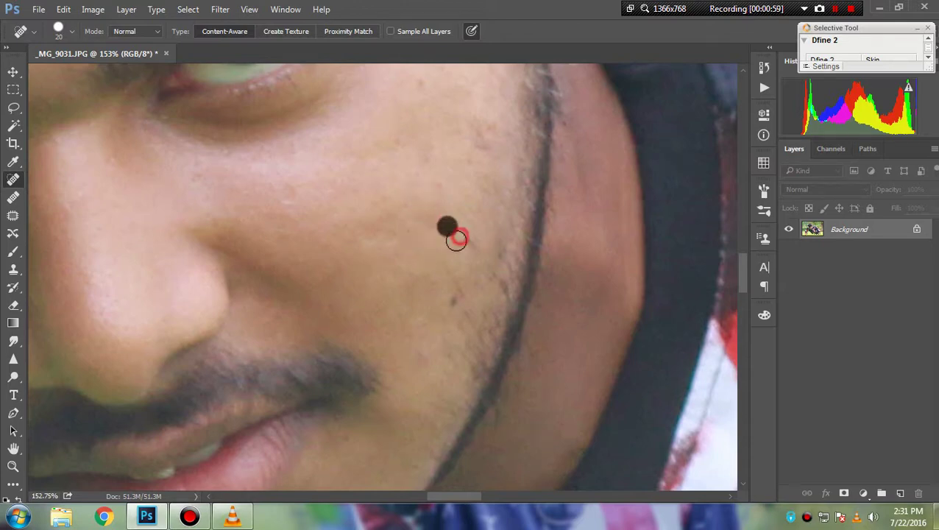
click(447, 256)
click(450, 289)
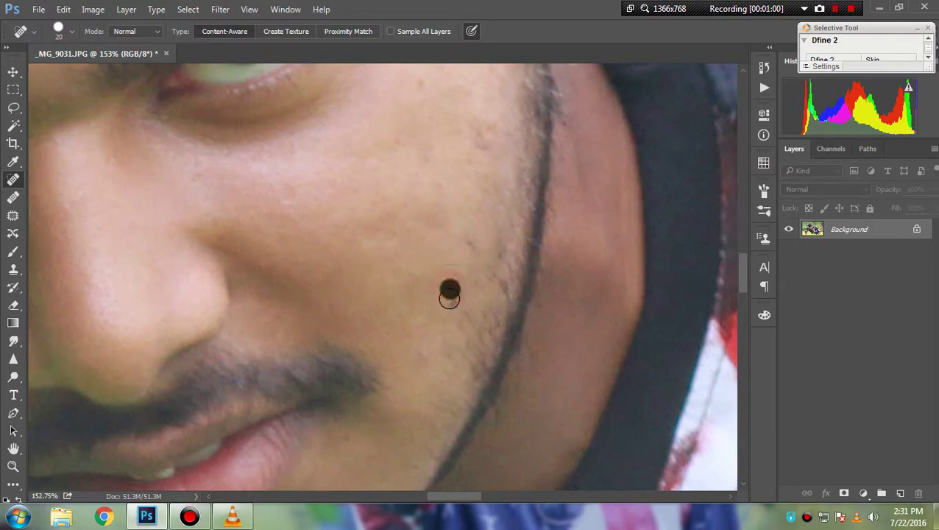
click(419, 339)
click(420, 358)
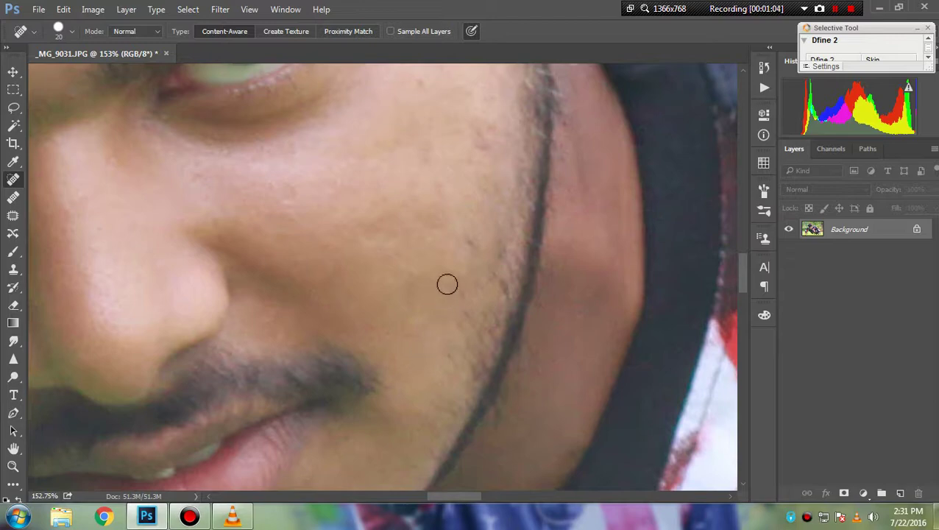
click(459, 245)
click(474, 149)
click(482, 130)
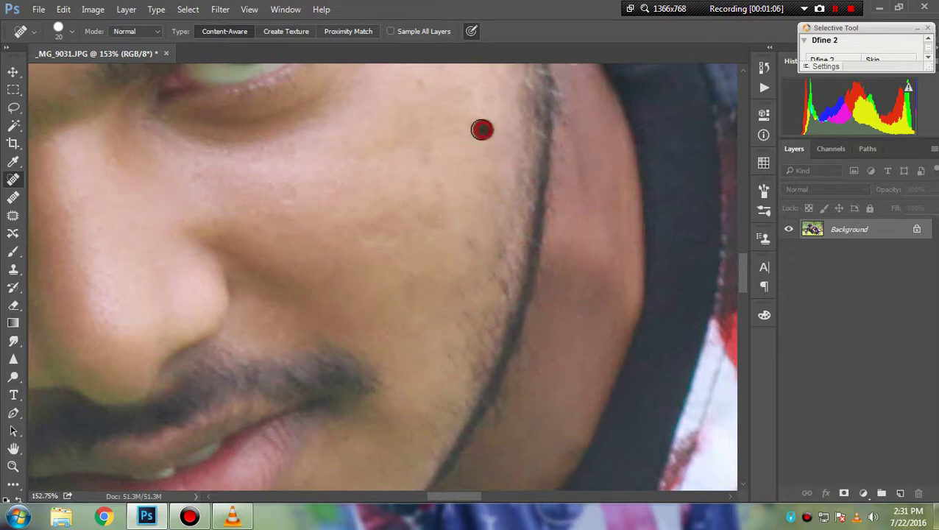
click(395, 140)
click(432, 184)
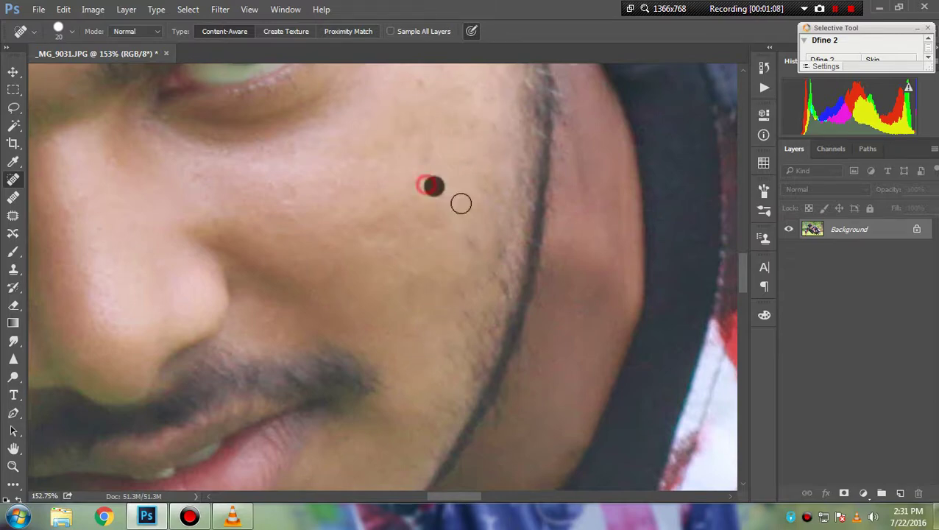
Step: Heal the last blemishes below the eye, then zoom back out to 90%
scroll(427, 215, up, 3)
scroll(425, 206, up, 2)
click(424, 193)
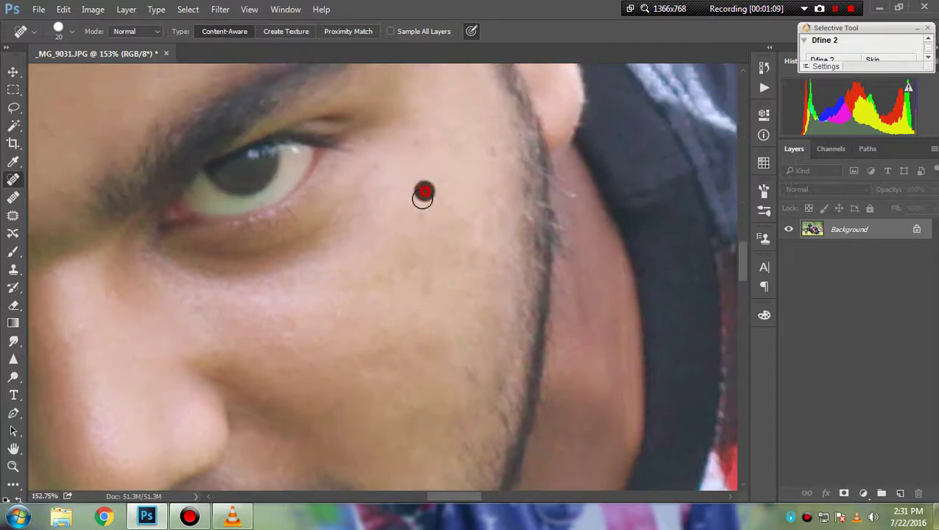
click(392, 191)
click(380, 168)
scroll(419, 226, down, 2)
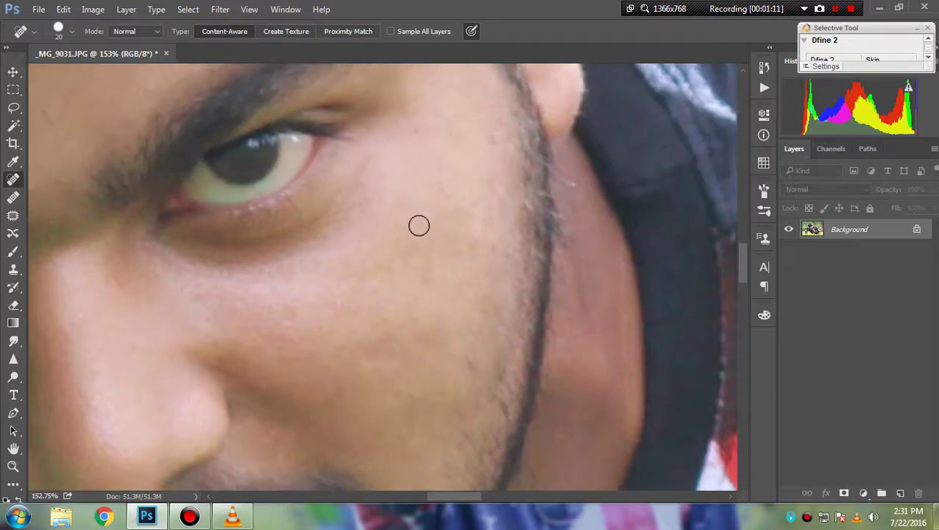
scroll(419, 225, up, 3)
scroll(413, 229, down, 5)
Step: Heal the blemishes near the eyebrow and across the cheek
scroll(358, 235, up, 2)
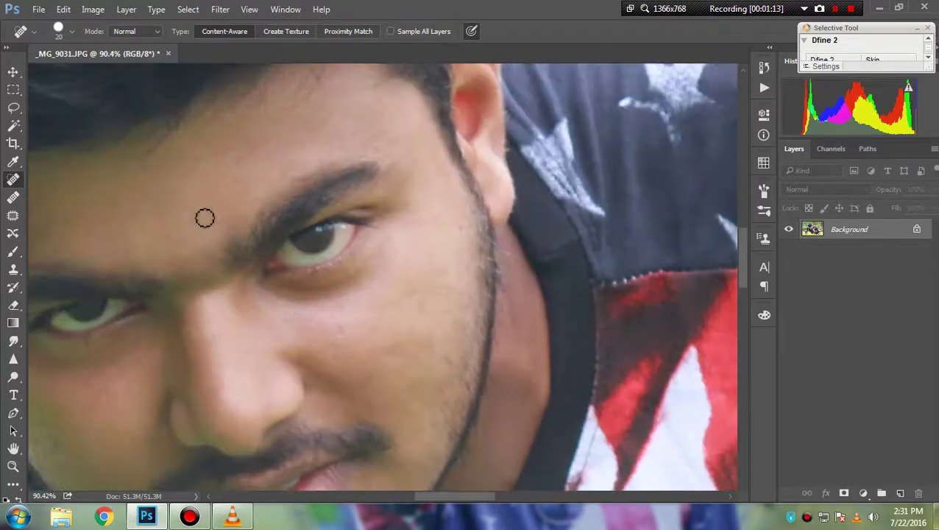
scroll(205, 218, up, 1)
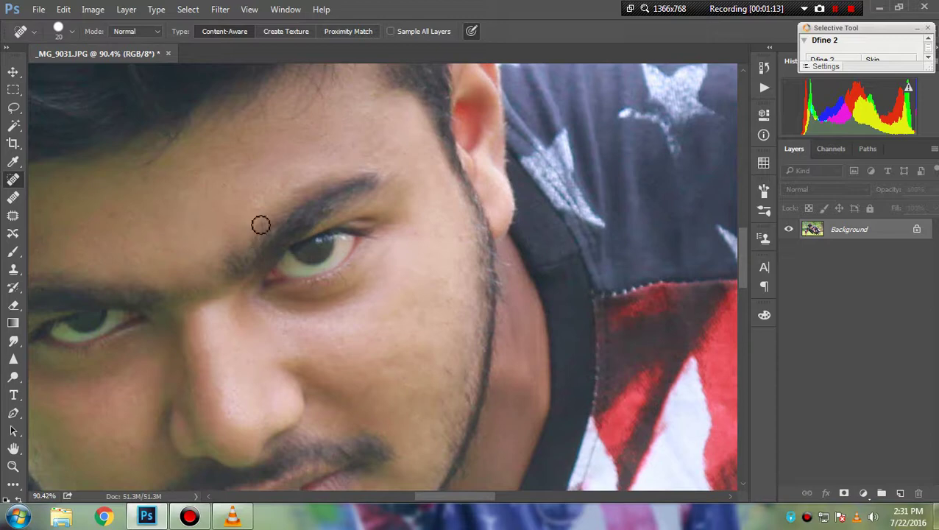
click(409, 151)
click(418, 235)
click(462, 243)
scroll(453, 245, down, 3)
click(427, 252)
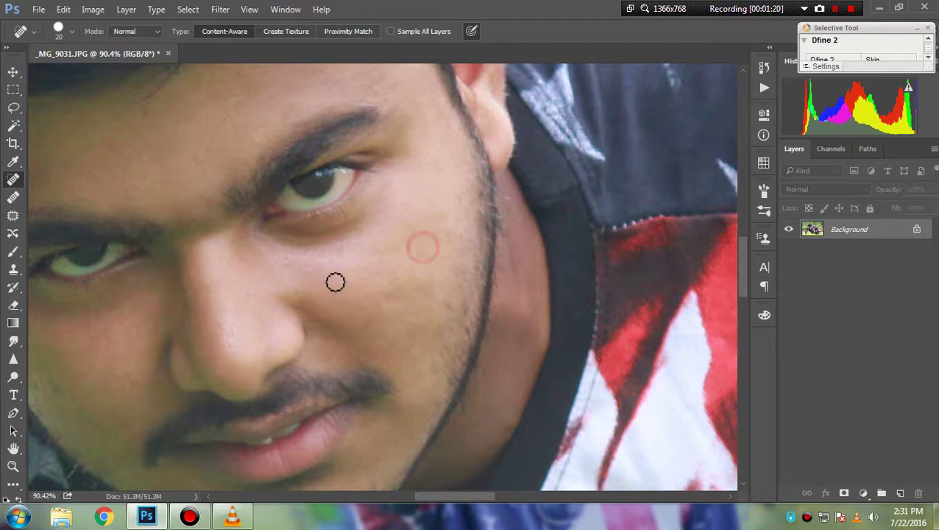
click(344, 279)
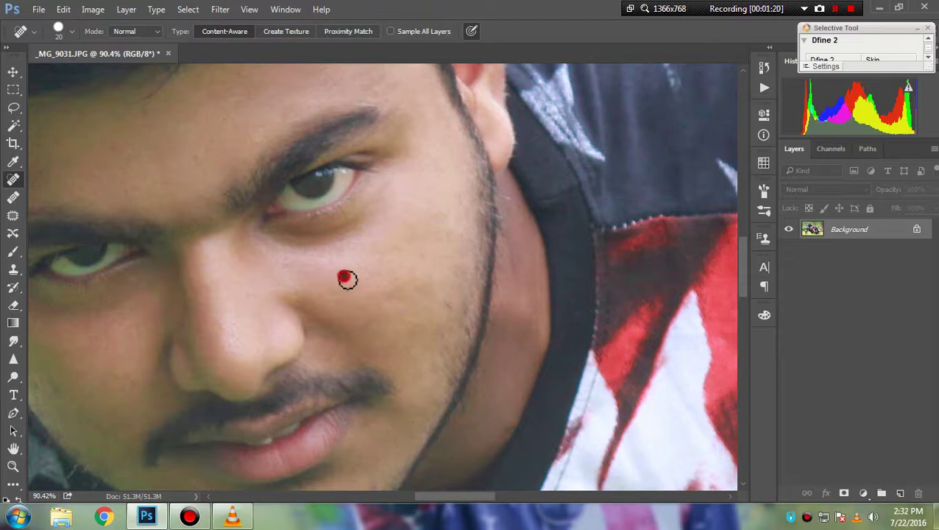
click(395, 289)
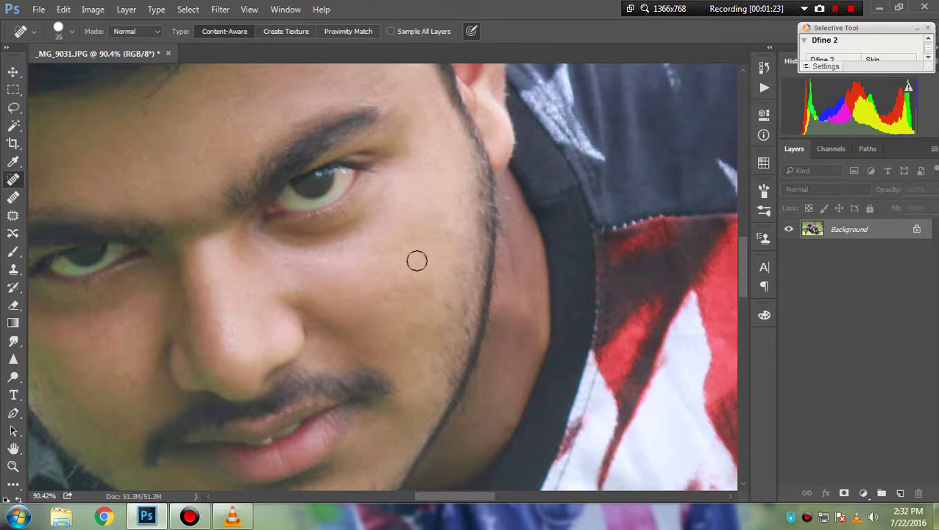
click(418, 258)
Step: Heal the four spots on the chin
scroll(416, 295, down, 5)
scroll(413, 290, down, 3)
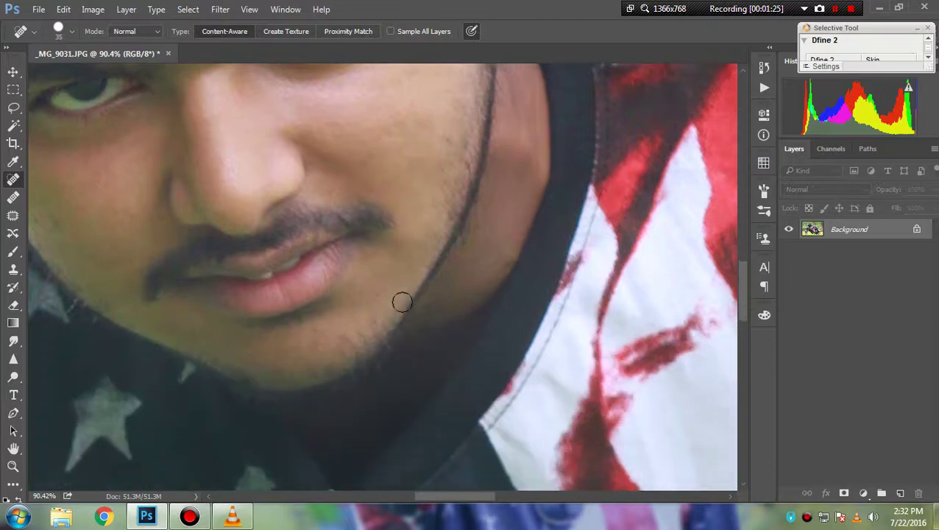
click(340, 331)
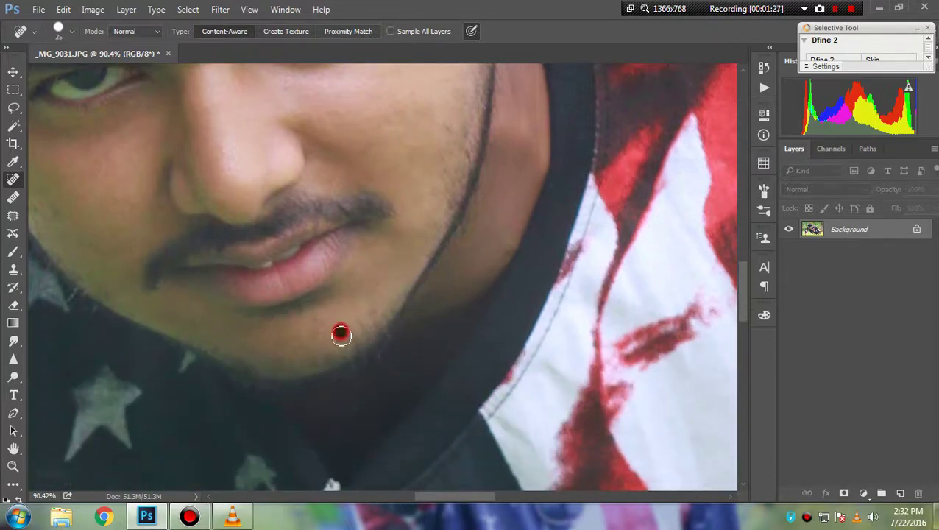
click(323, 327)
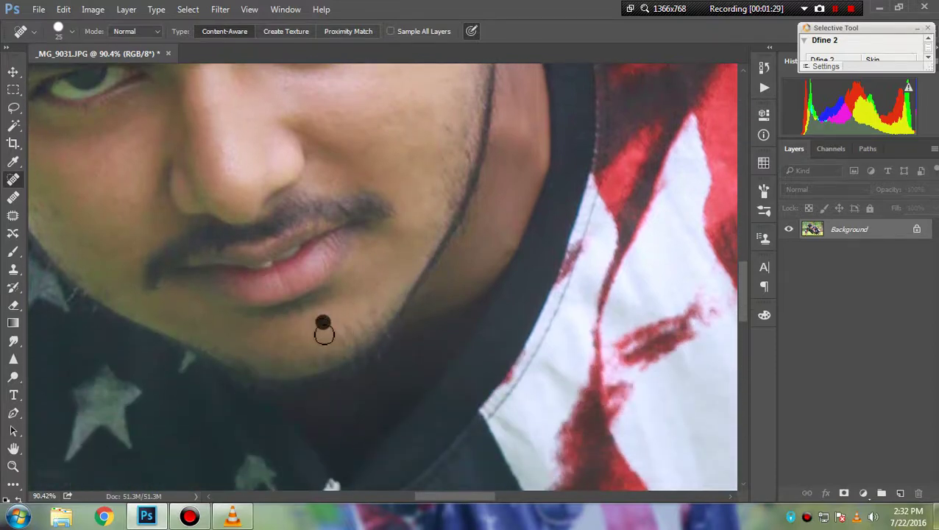
click(279, 357)
click(373, 309)
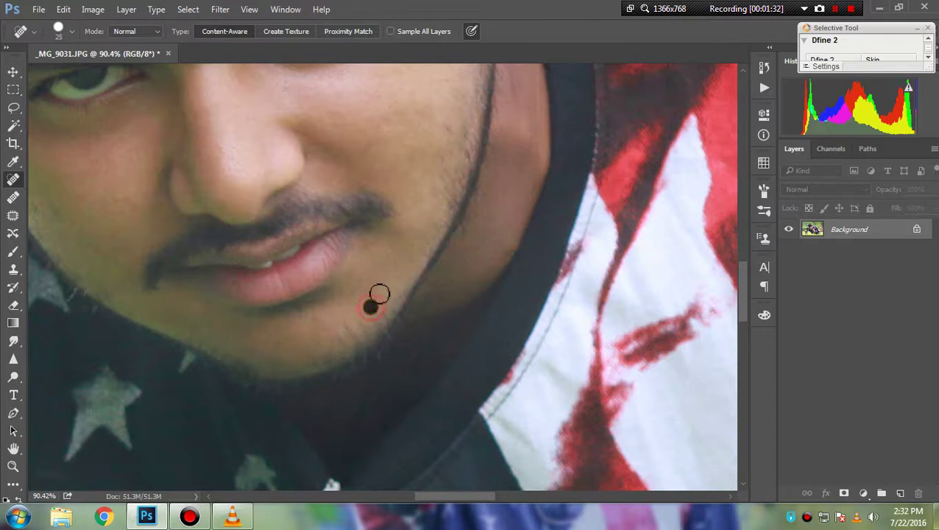
Step: Heal the dark spots on the forehead
scroll(379, 287, up, 1)
scroll(387, 287, up, 2)
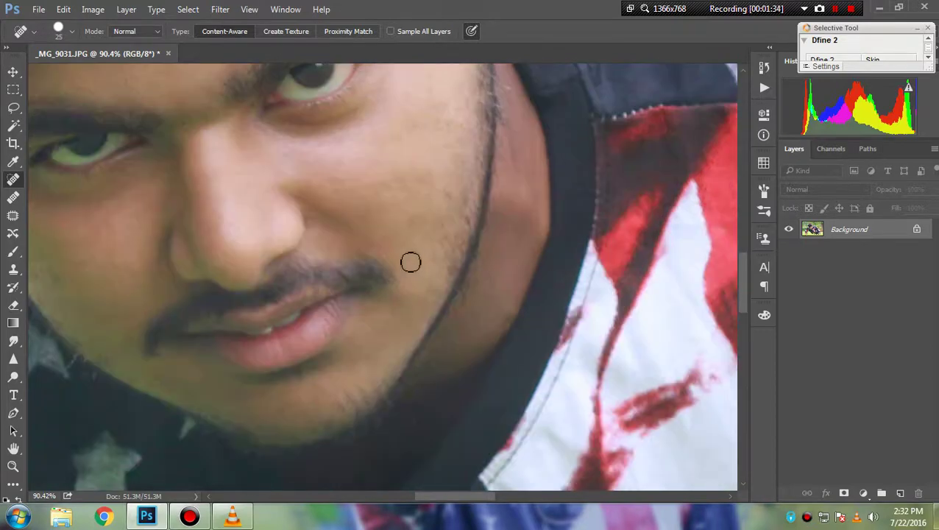
scroll(411, 262, up, 2)
scroll(394, 256, up, 1)
scroll(245, 204, up, 1)
scroll(202, 181, up, 2)
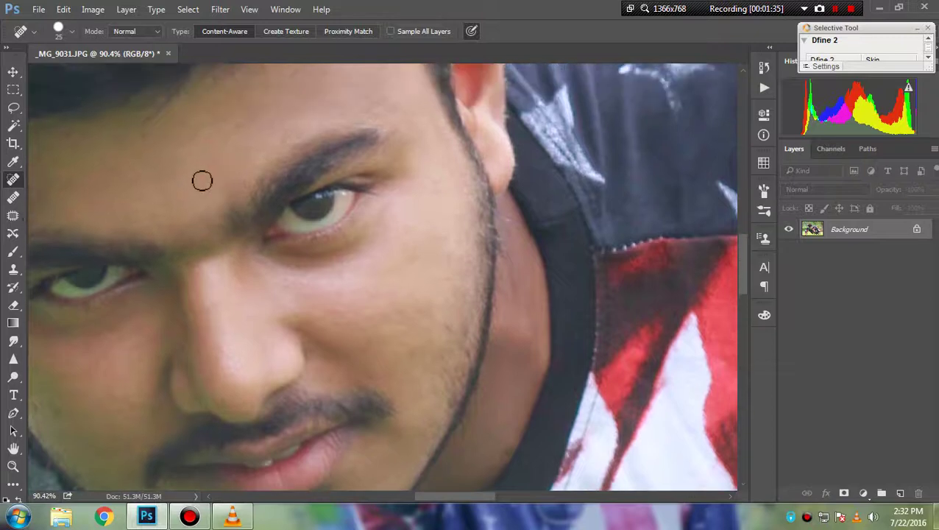
click(201, 181)
drag(462, 495, 436, 493)
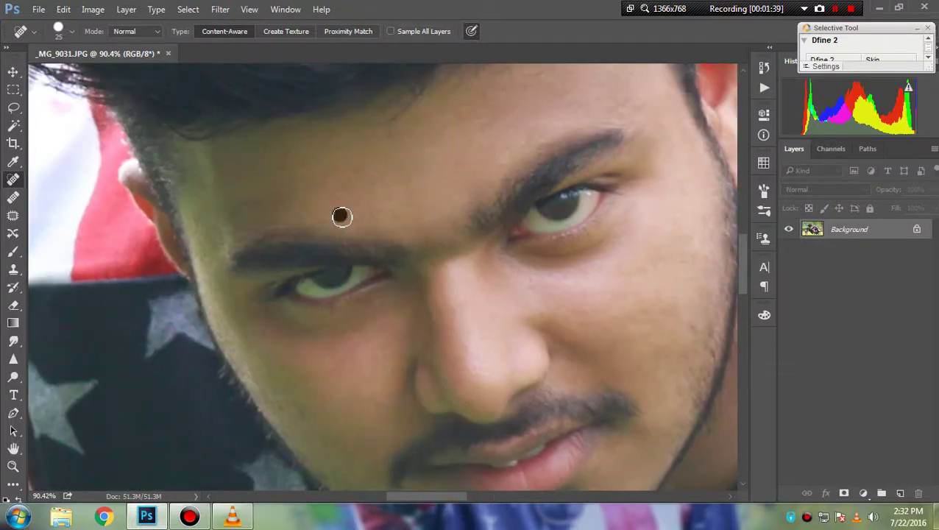
click(389, 139)
Step: Heal the left-cheek blemish, two spots below the lip and a right-cheek mark
scroll(409, 207, down, 3)
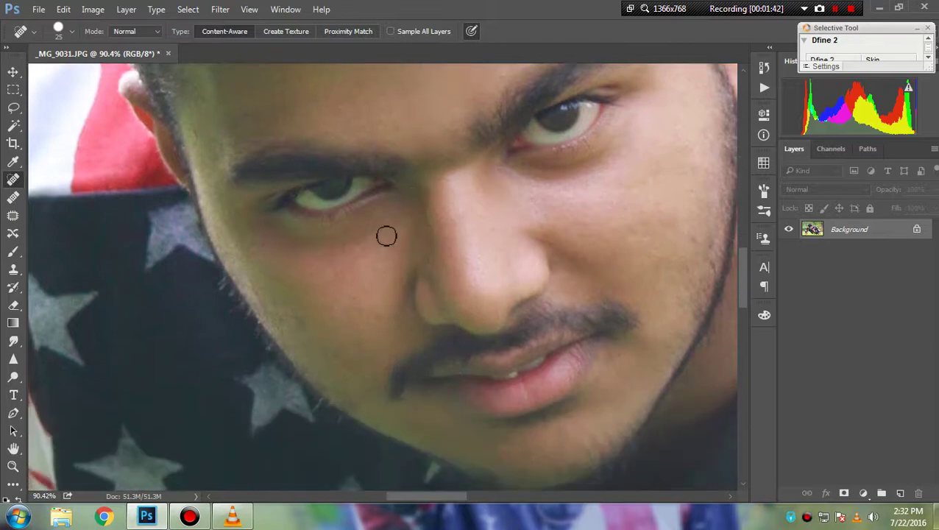
scroll(339, 265, down, 2)
click(295, 286)
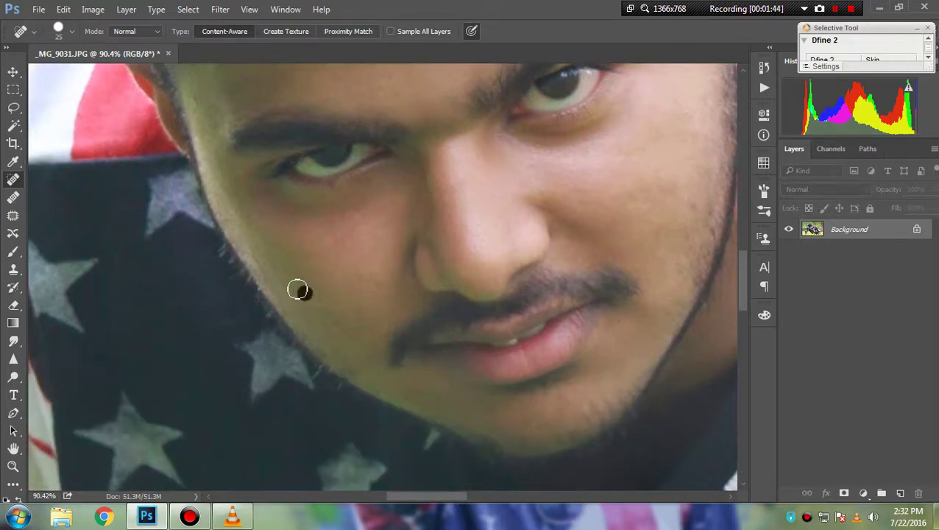
click(531, 401)
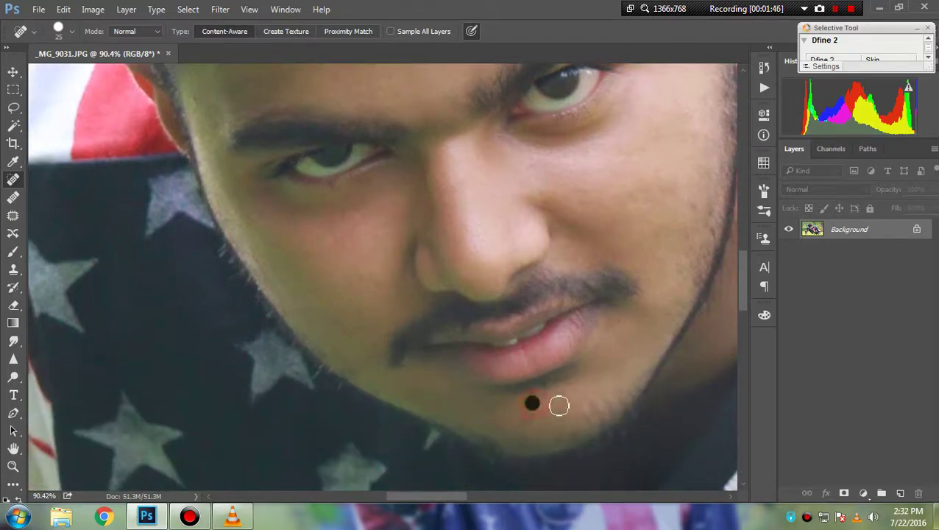
click(562, 401)
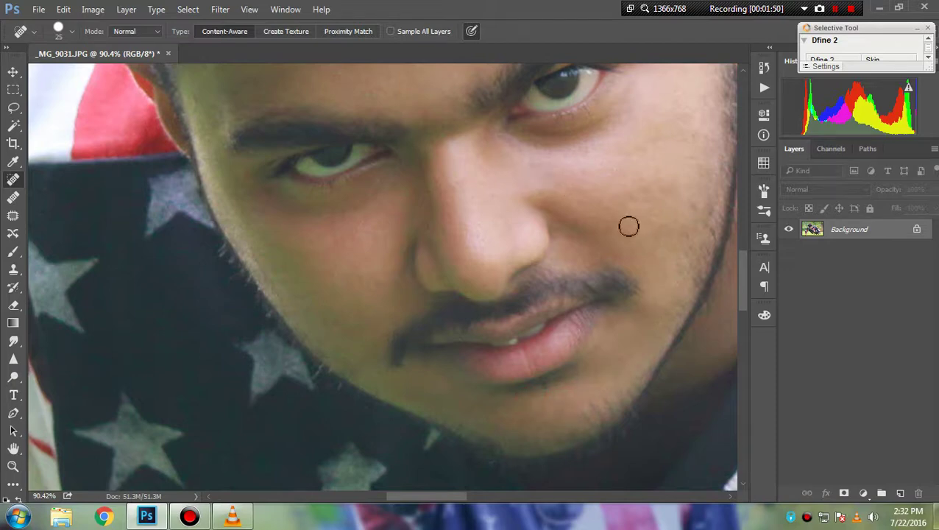
click(530, 175)
Step: Smudge at 64% strength to soften the skin on the chin and both cheeks
click(13, 342)
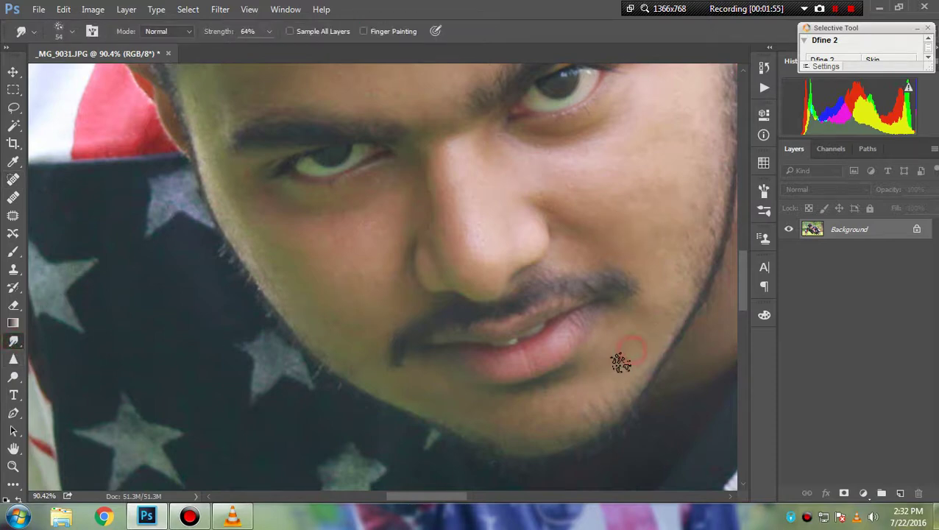
click(445, 403)
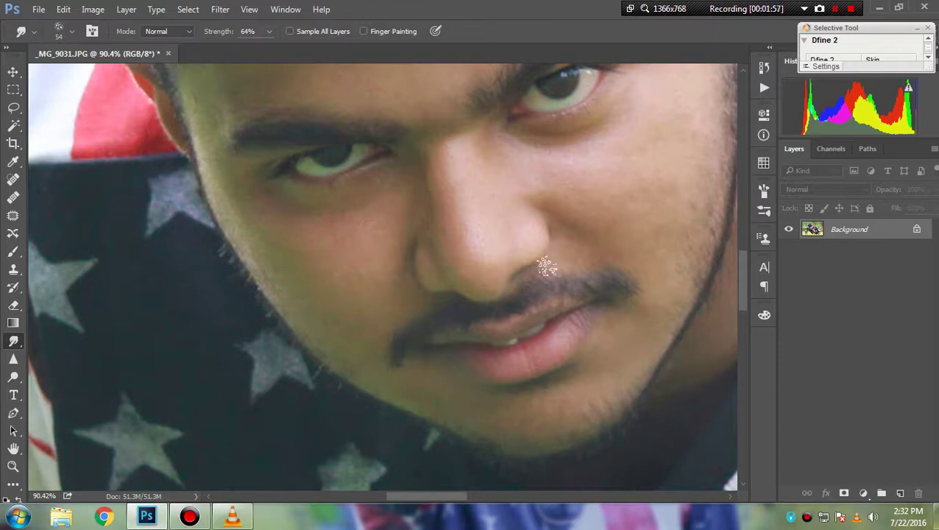
click(630, 203)
drag(631, 203, 654, 192)
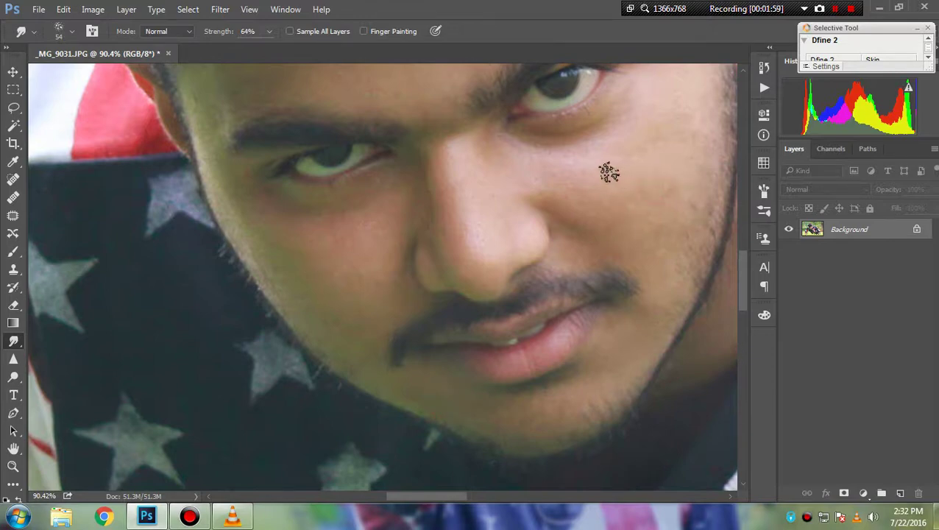
mouse_move(574, 185)
mouse_down()
mouse_move(559, 193)
mouse_move(605, 194)
mouse_move(608, 209)
mouse_up()
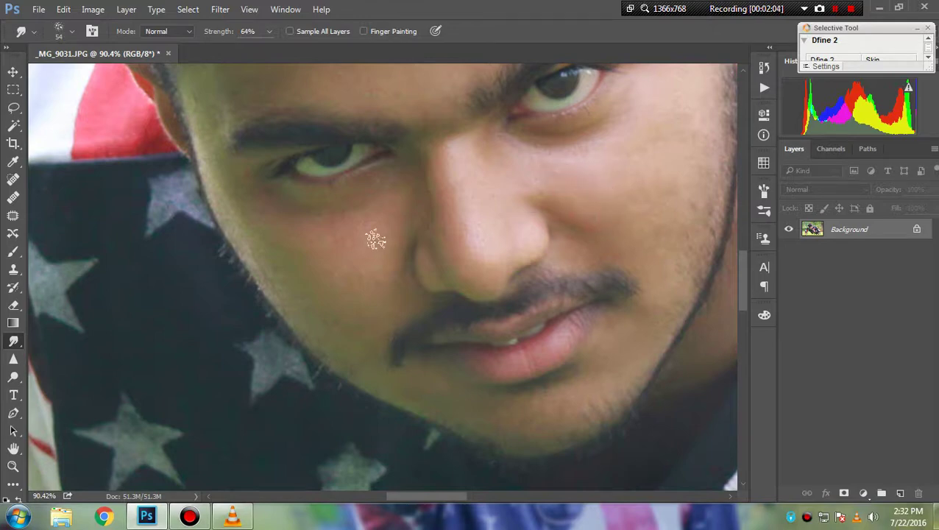
mouse_move(379, 241)
mouse_down()
mouse_move(351, 231)
mouse_move(361, 255)
mouse_move(341, 247)
mouse_up()
Step: Smooth the forehead skin with the Smudge tool, then zoom out to the full image
scroll(352, 267, up, 3)
drag(340, 204, 401, 221)
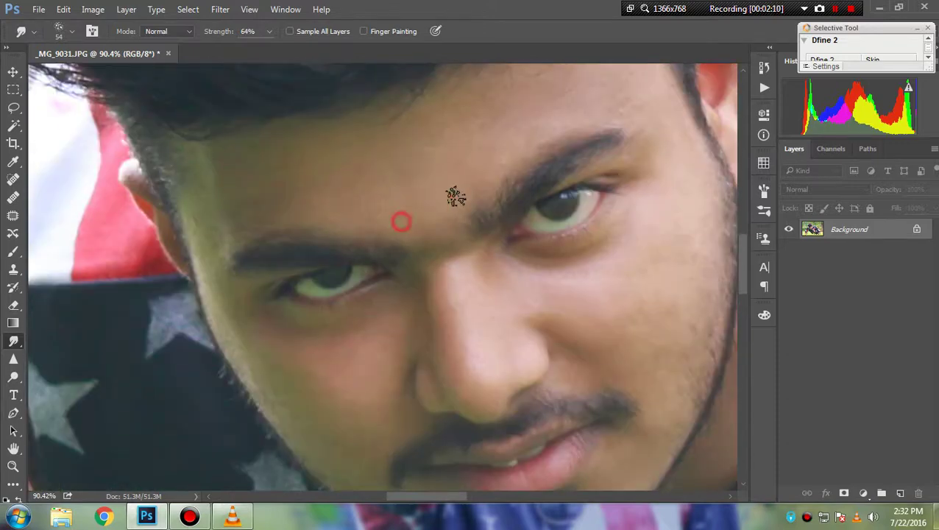
drag(456, 196, 482, 166)
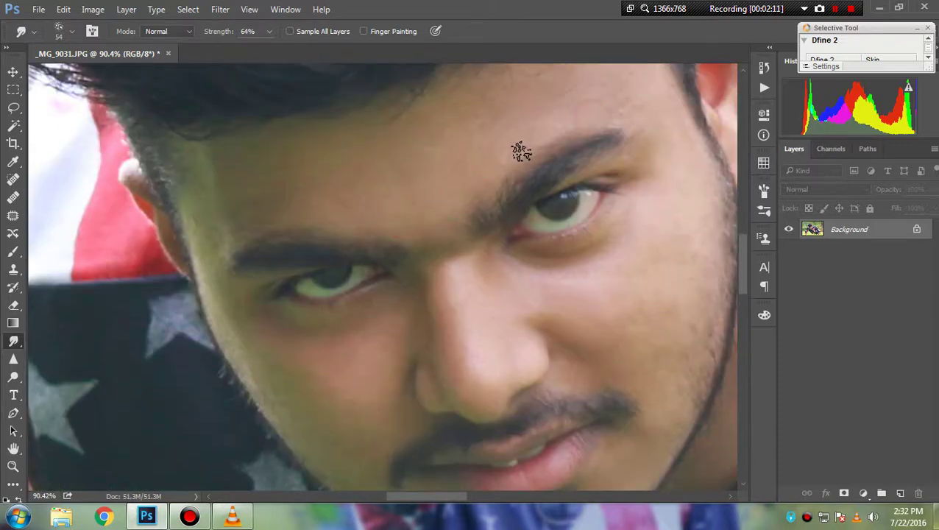
drag(261, 214, 315, 213)
scroll(327, 215, down, 5)
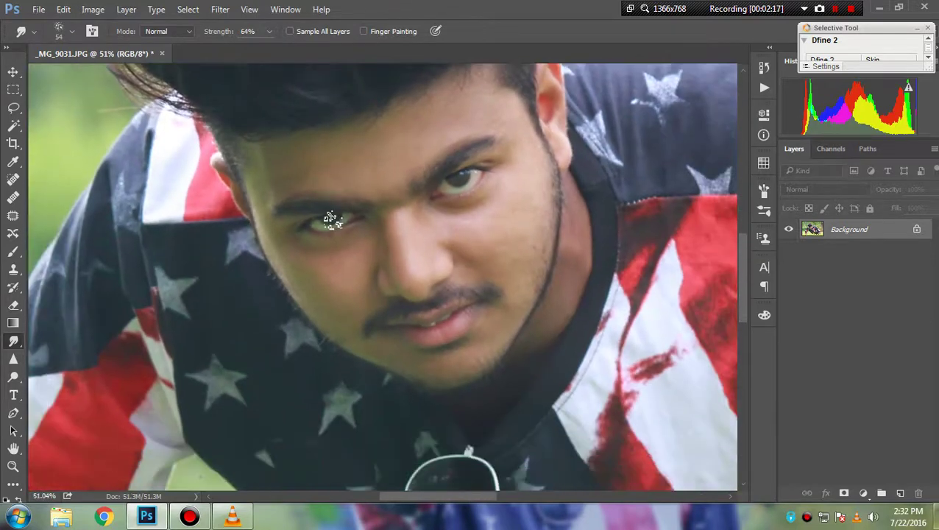
scroll(331, 220, down, 2)
scroll(332, 219, down, 2)
scroll(331, 217, down, 2)
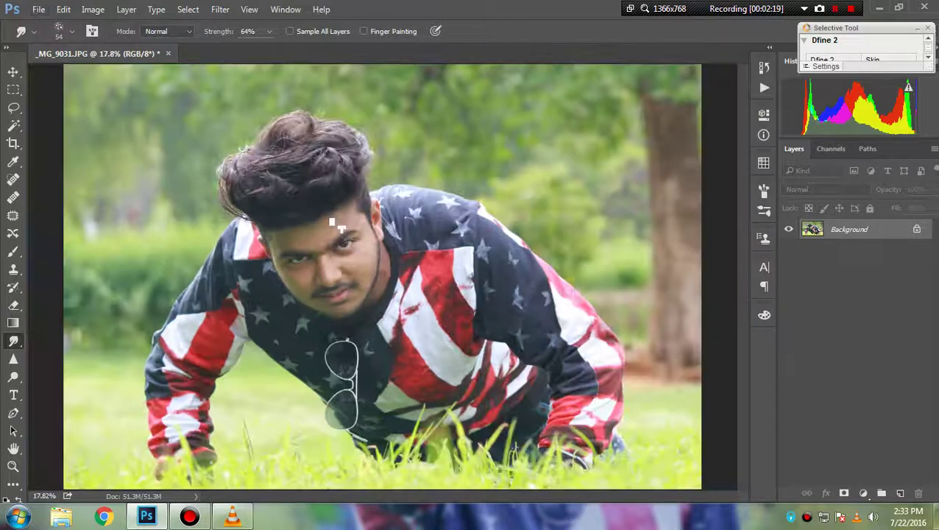
Step: Open the Camera Raw Filter and set White Balance to As Shot
click(220, 9)
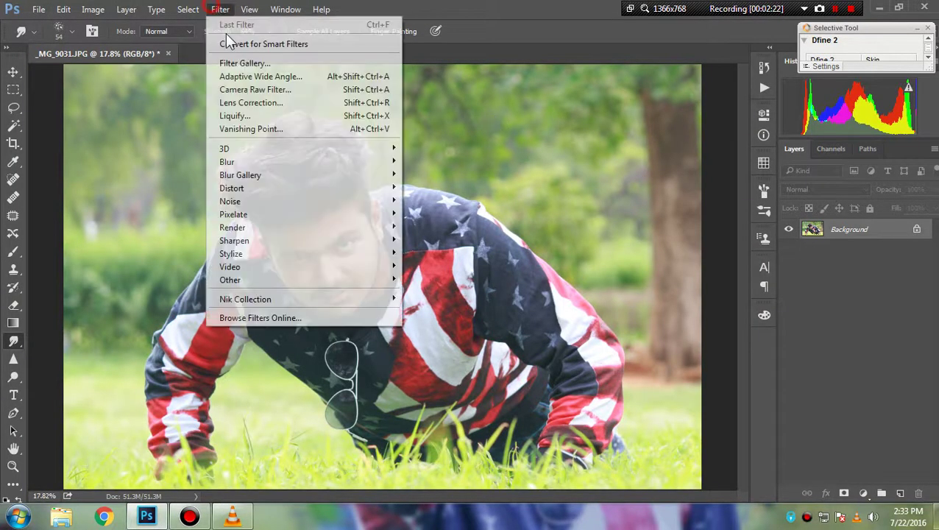
click(231, 90)
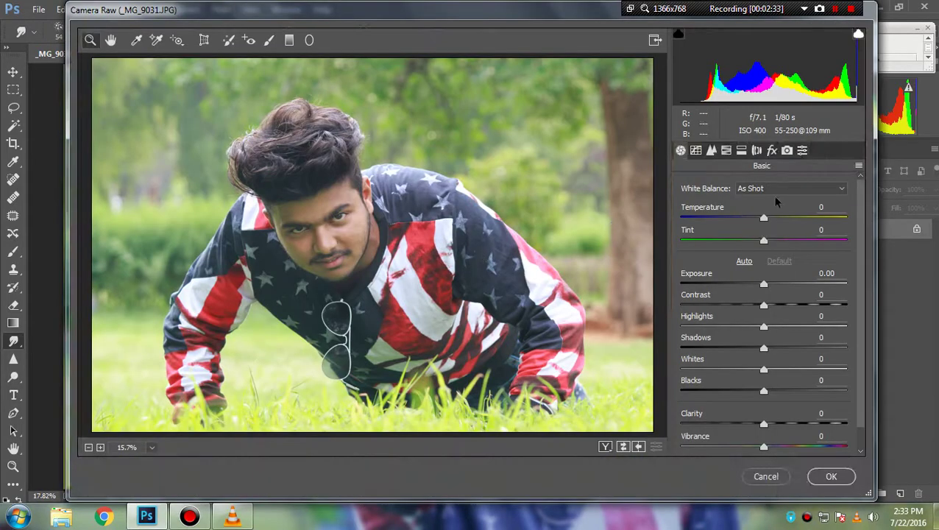
click(773, 190)
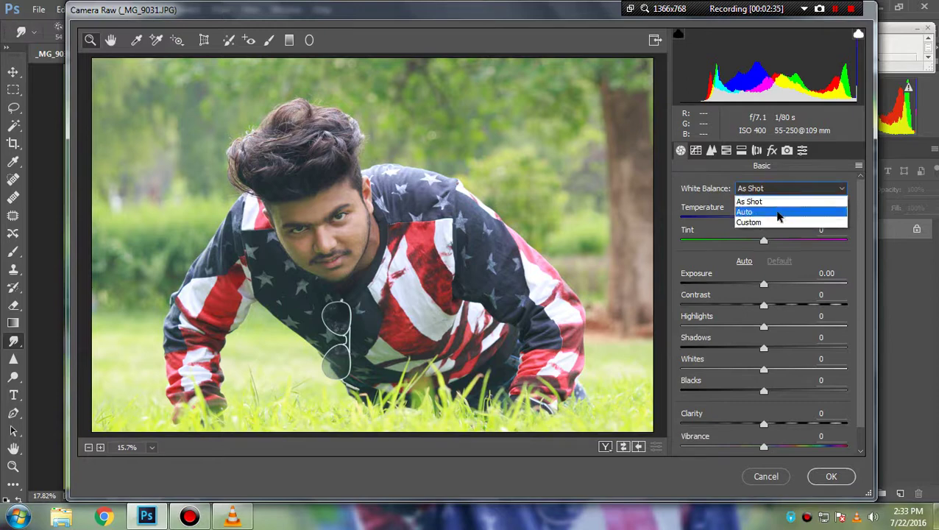
click(778, 213)
click(759, 189)
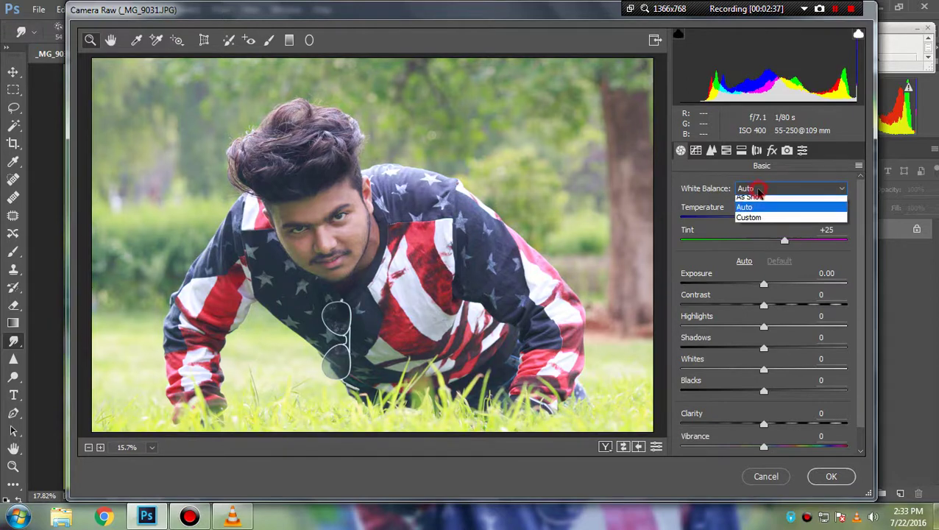
click(763, 205)
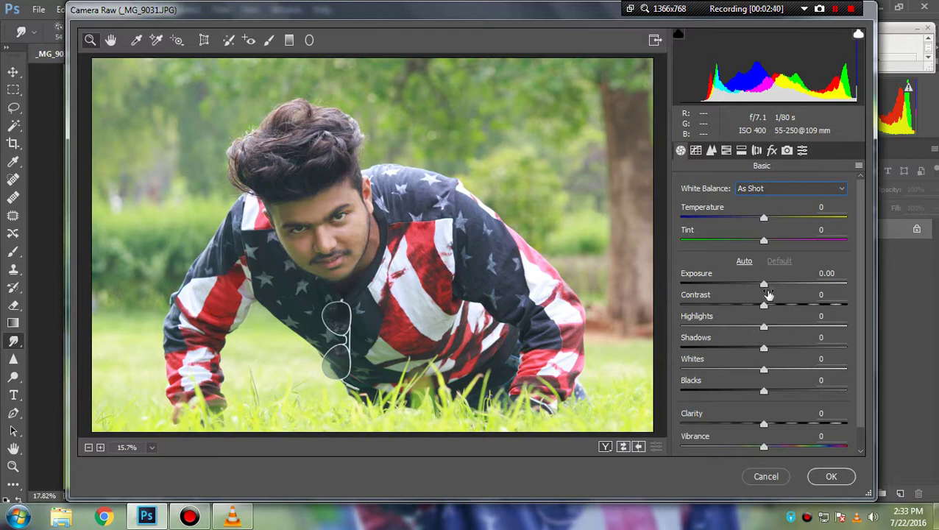
Step: Set Exposure +0.35, Contrast +28, Highlights -53, Shadows +28, Whites -29, Blacks -23, Clarity +14
drag(765, 284, 793, 310)
mouse_move(764, 348)
mouse_down()
mouse_move(806, 347)
mouse_move(714, 332)
mouse_up()
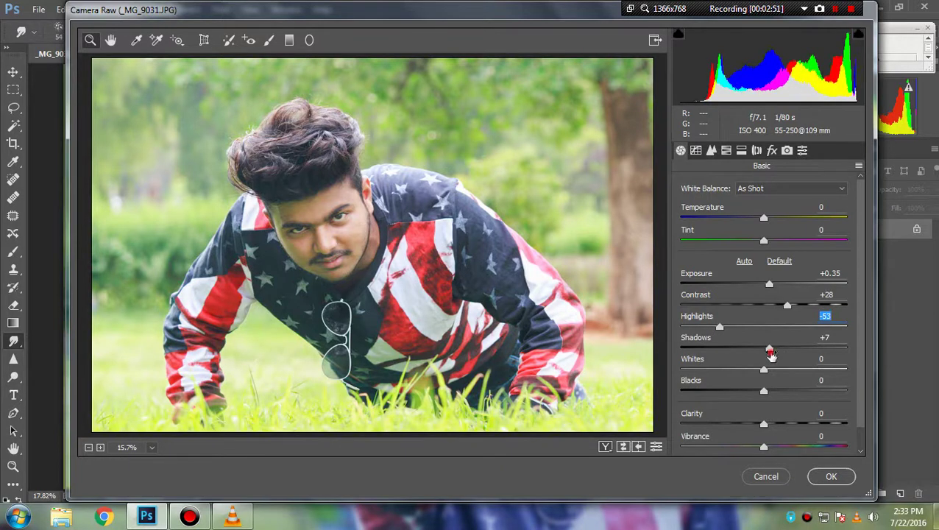
mouse_move(766, 367)
mouse_down()
mouse_move(781, 367)
mouse_move(788, 349)
mouse_up()
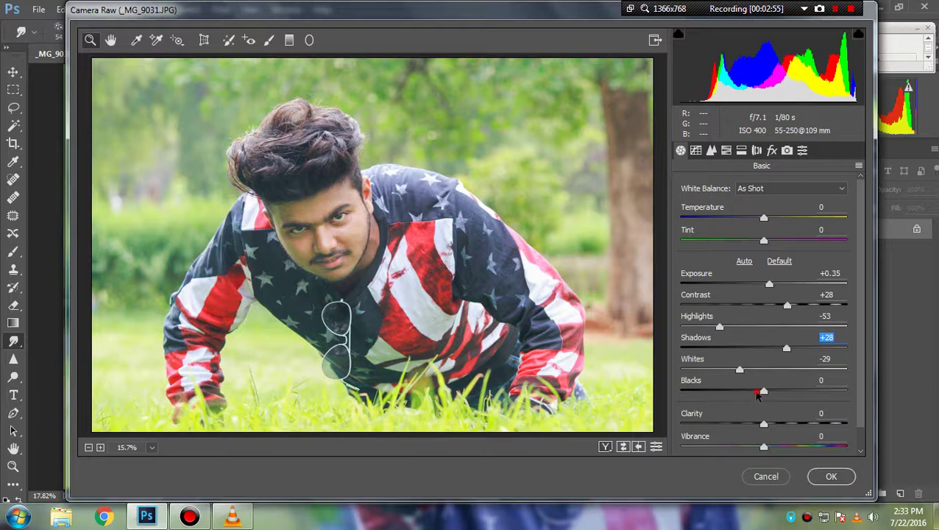
mouse_move(764, 391)
mouse_down()
mouse_move(787, 391)
mouse_move(744, 392)
mouse_up()
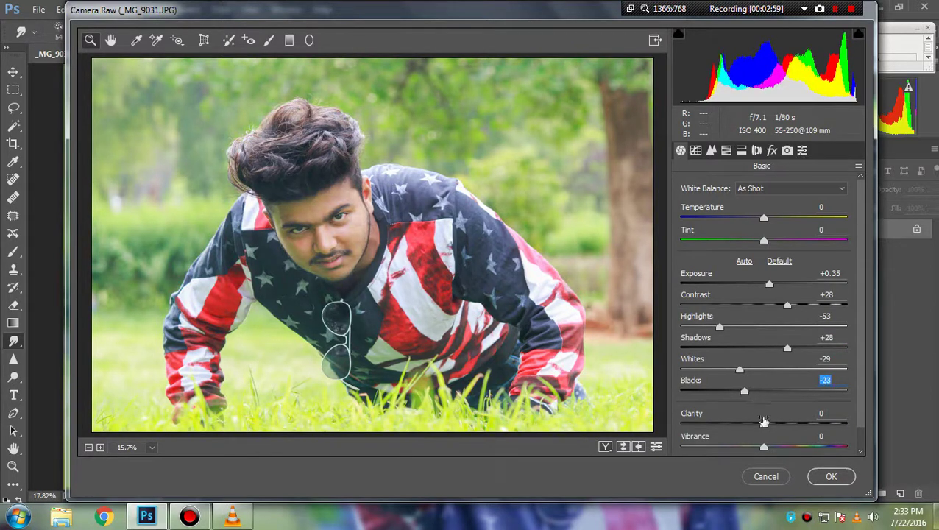
drag(763, 424, 785, 424)
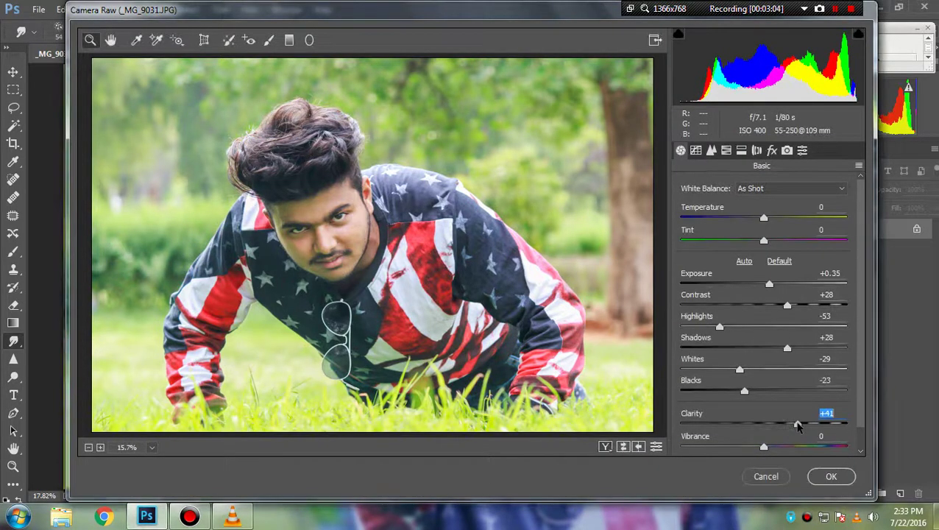
drag(785, 424, 779, 430)
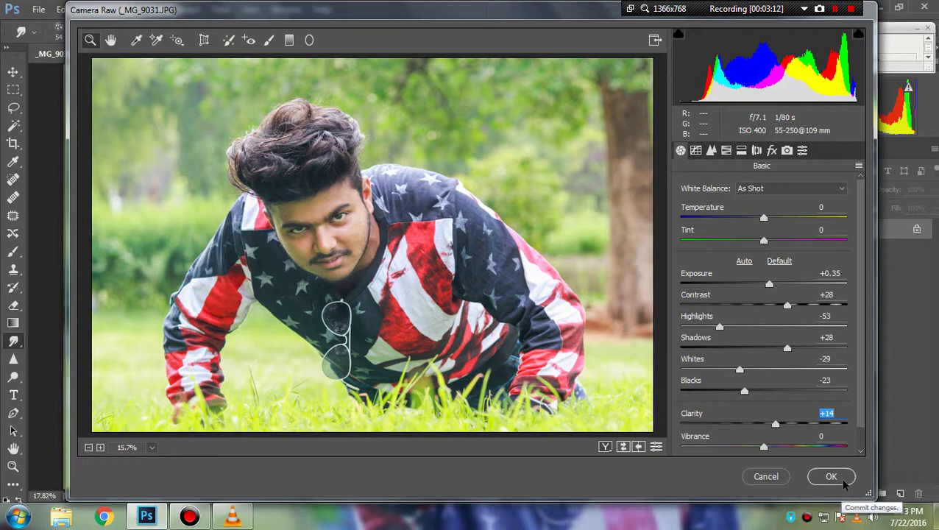
Step: Apply the Camera Raw edits, then paint a soft yellow dab at upper left on a new layer
click(839, 478)
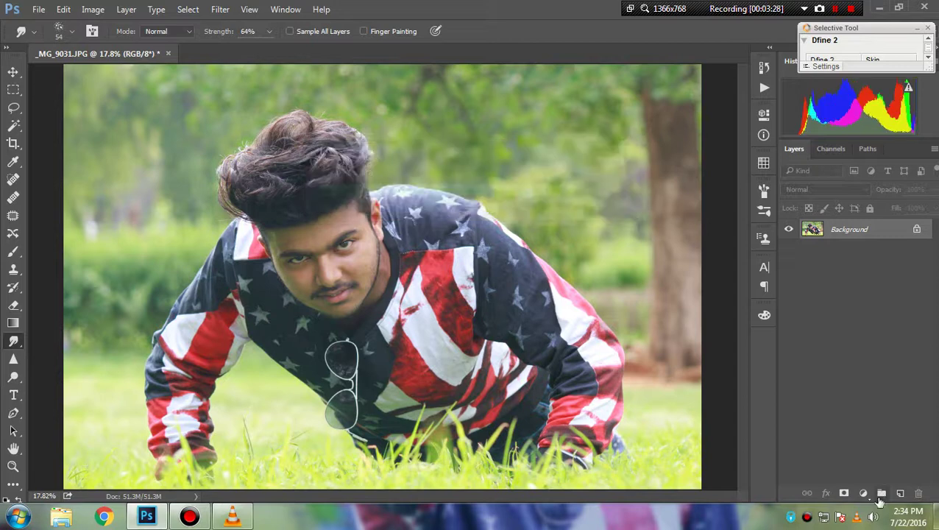
click(900, 493)
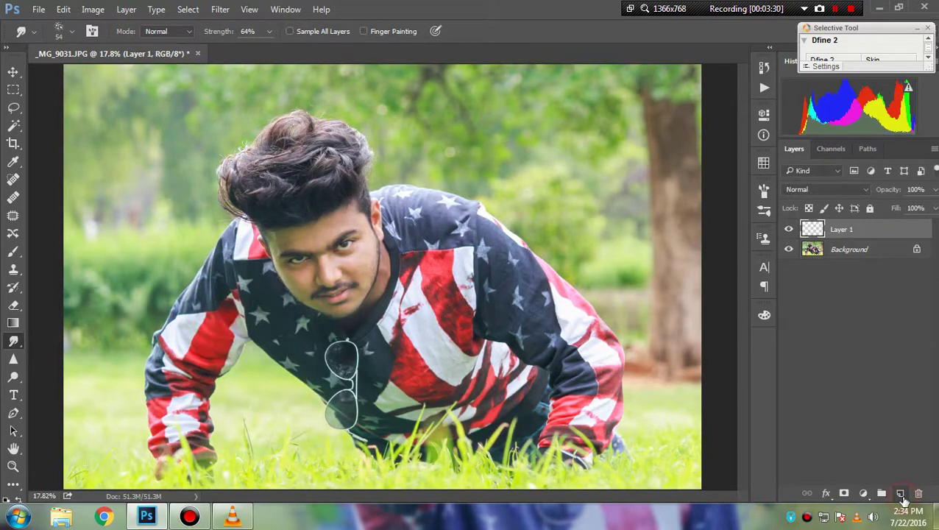
click(13, 251)
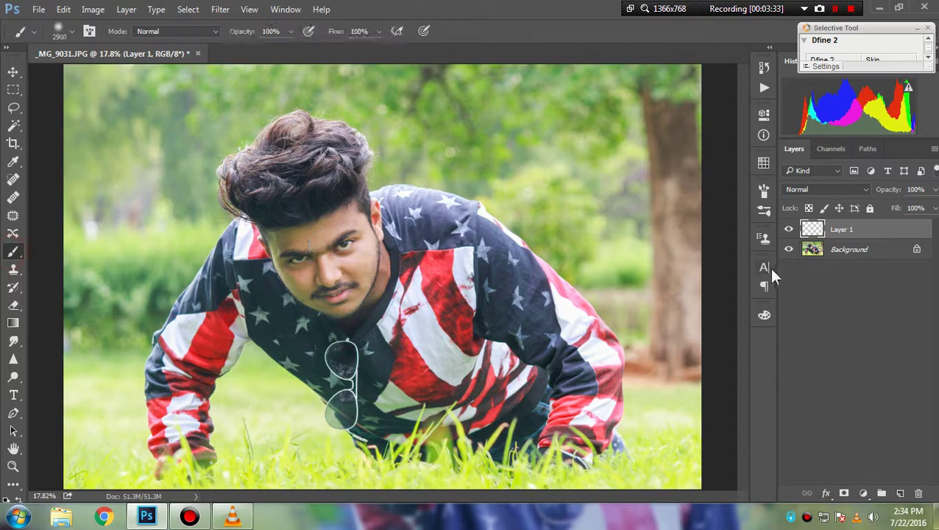
click(764, 315)
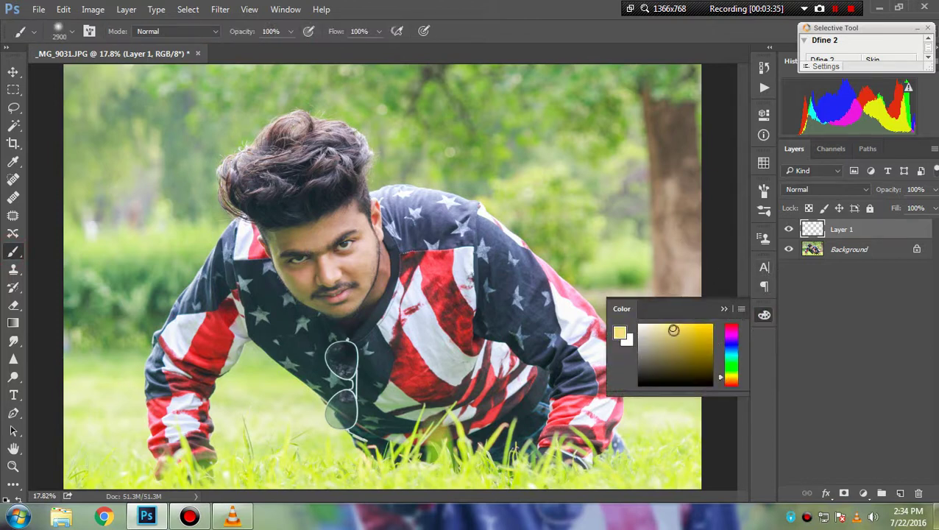
click(723, 309)
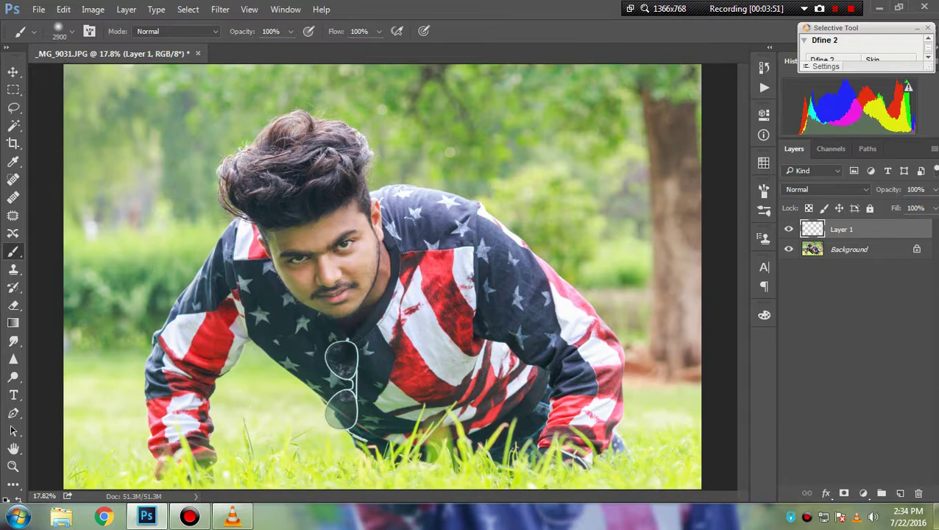
click(147, 191)
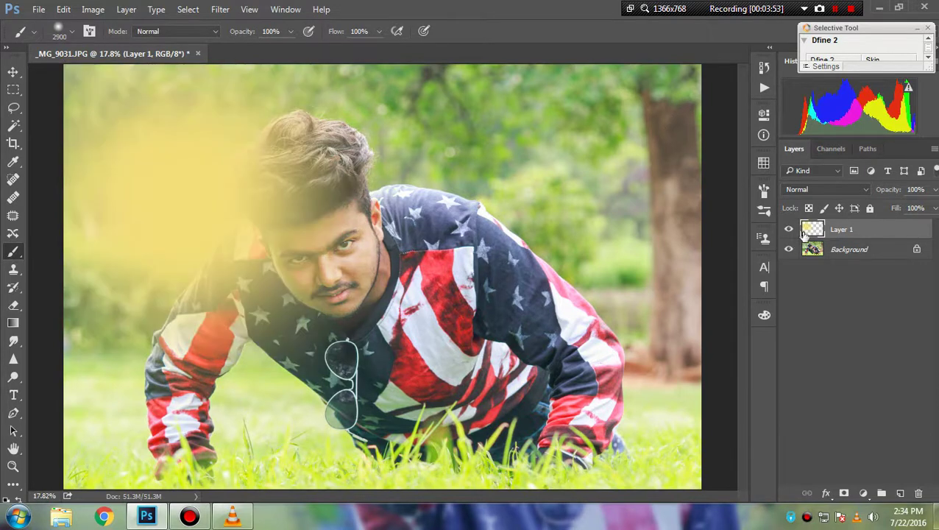
Step: Set Layer 1's blend mode to Lighten
click(827, 189)
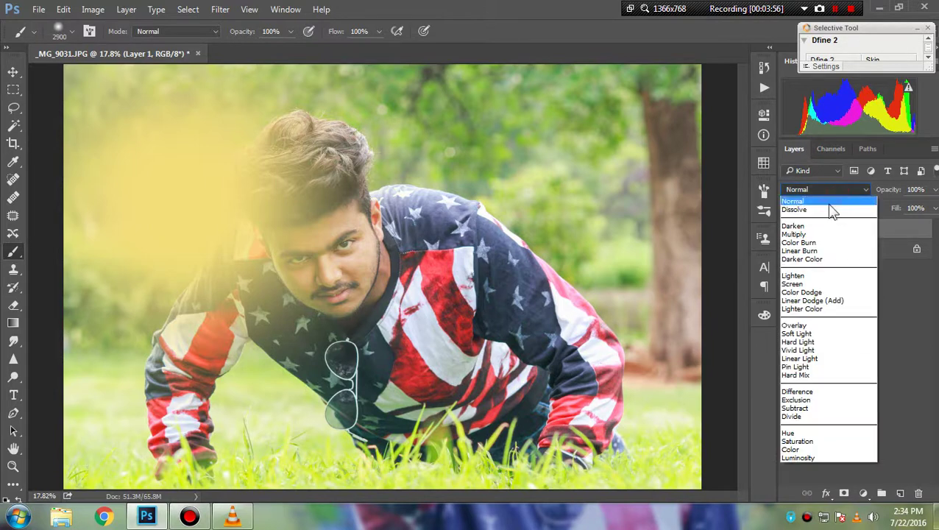
click(803, 277)
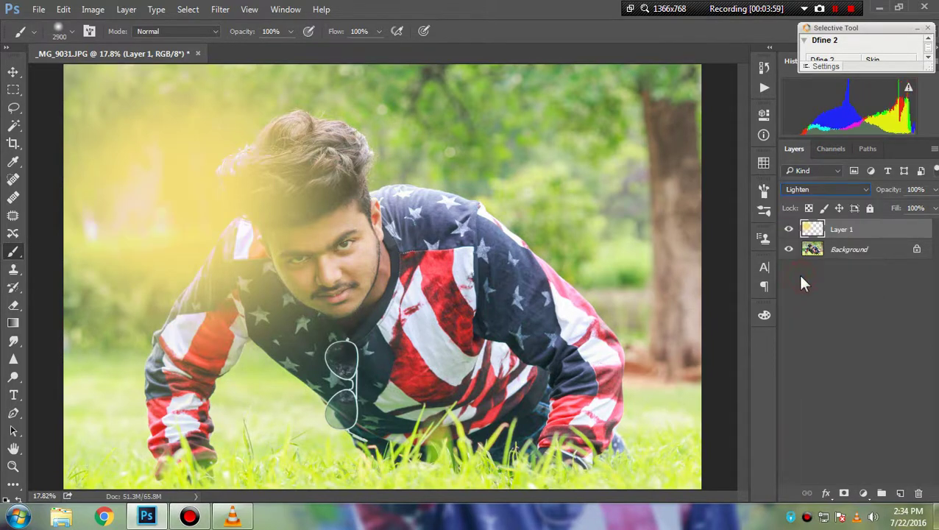
click(14, 73)
Step: Scale Layer 1's yellow glow to 171% and reposition it higher, then commit the transform
key(ctrl+t)
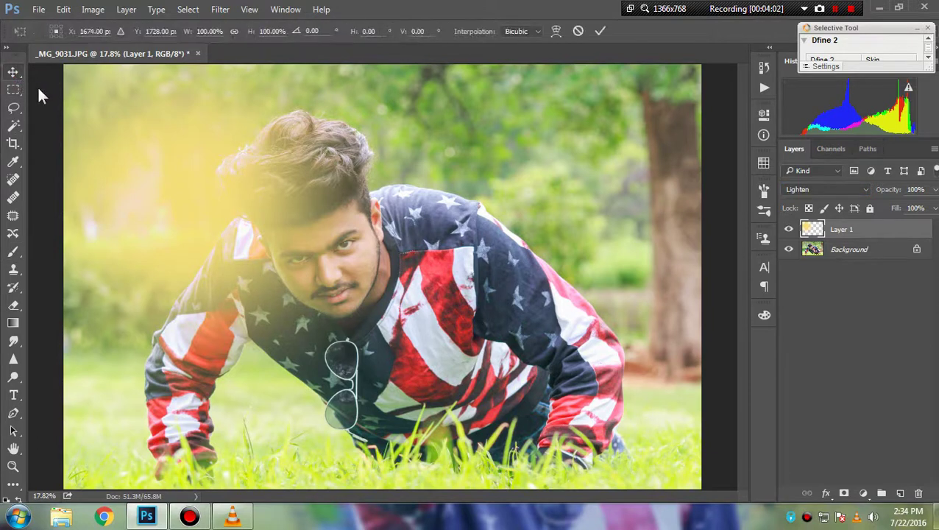
drag(325, 292, 203, 131)
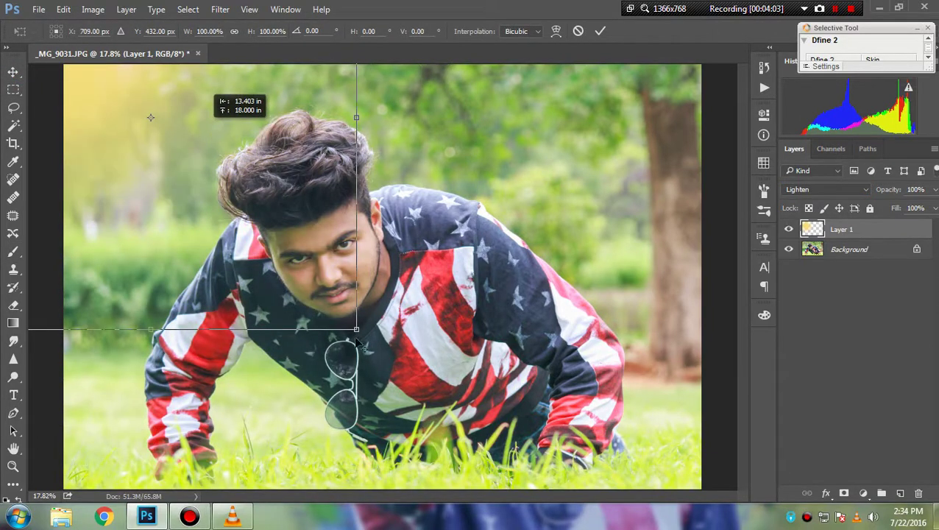
mouse_move(356, 372)
mouse_down()
mouse_move(525, 423)
mouse_move(560, 401)
mouse_up()
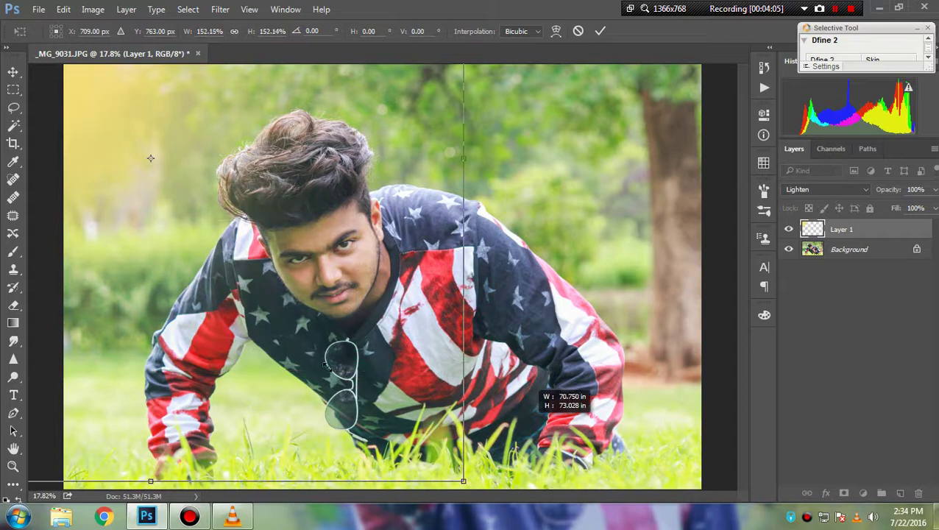
drag(295, 309, 221, 221)
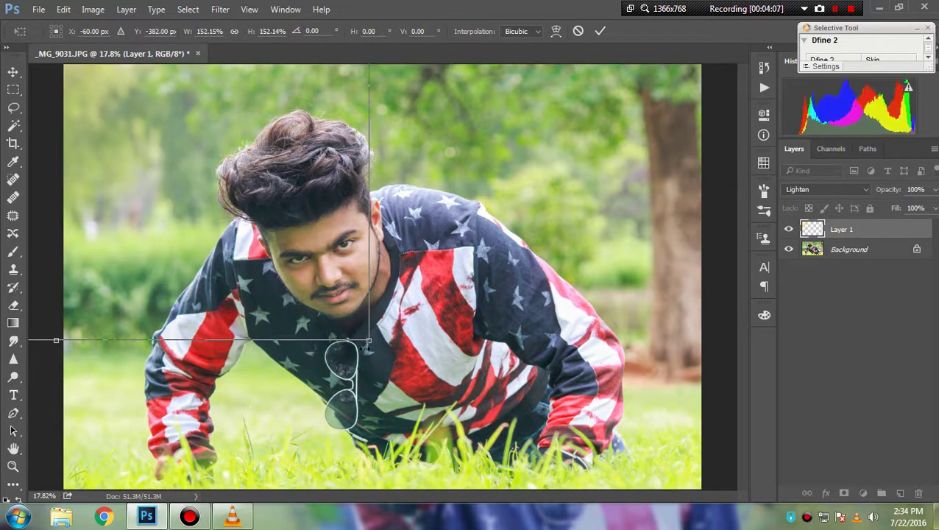
drag(369, 341, 406, 377)
mouse_move(300, 305)
mouse_down()
mouse_move(317, 292)
mouse_move(353, 296)
mouse_up()
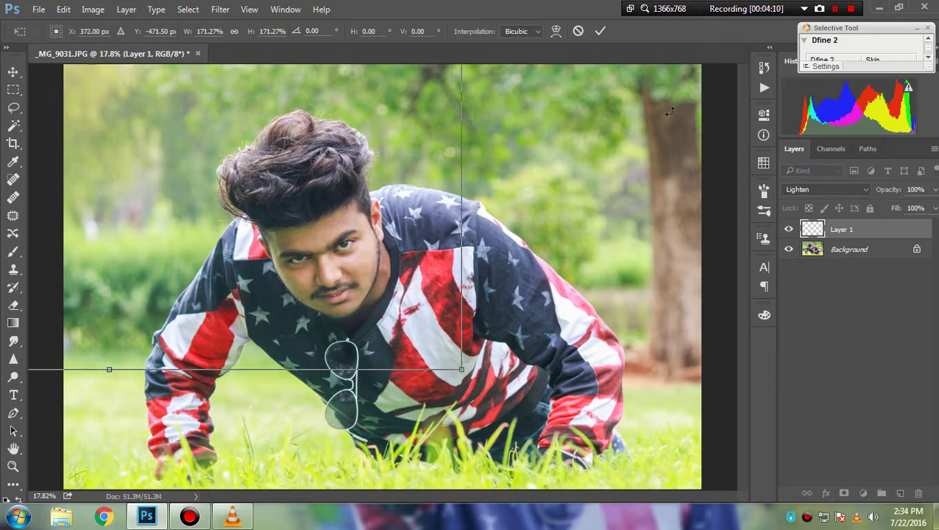
click(601, 31)
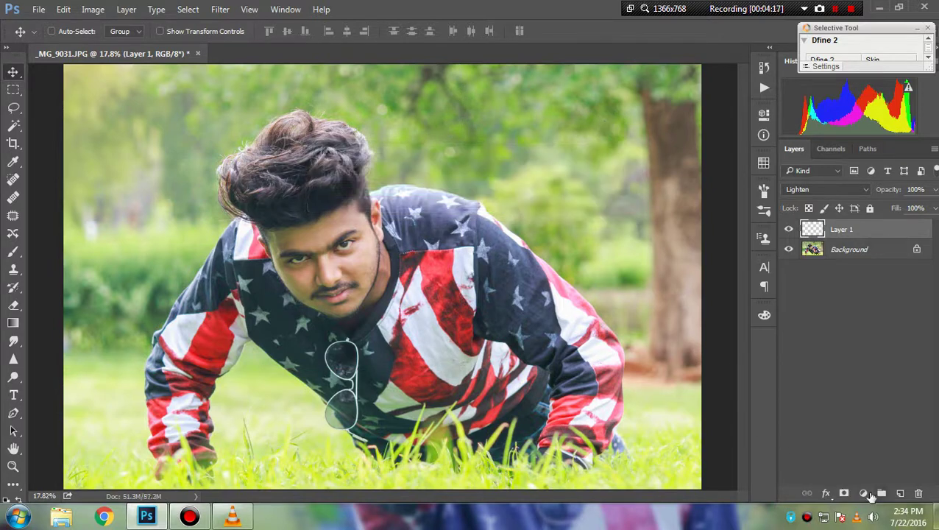
Step: On a new Layer 2, apply a merged copy of the image with Multiply blending
click(864, 493)
click(897, 494)
click(900, 493)
click(92, 9)
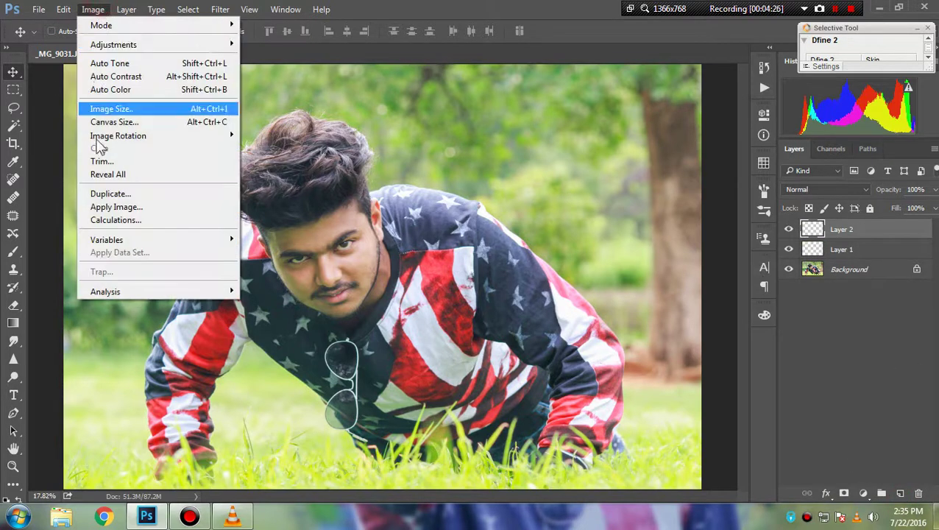
click(103, 203)
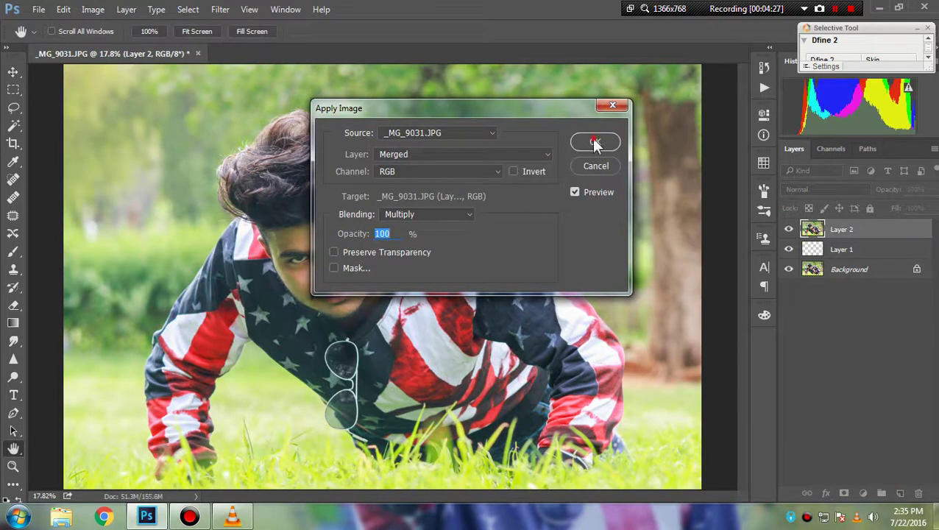
click(595, 142)
click(221, 10)
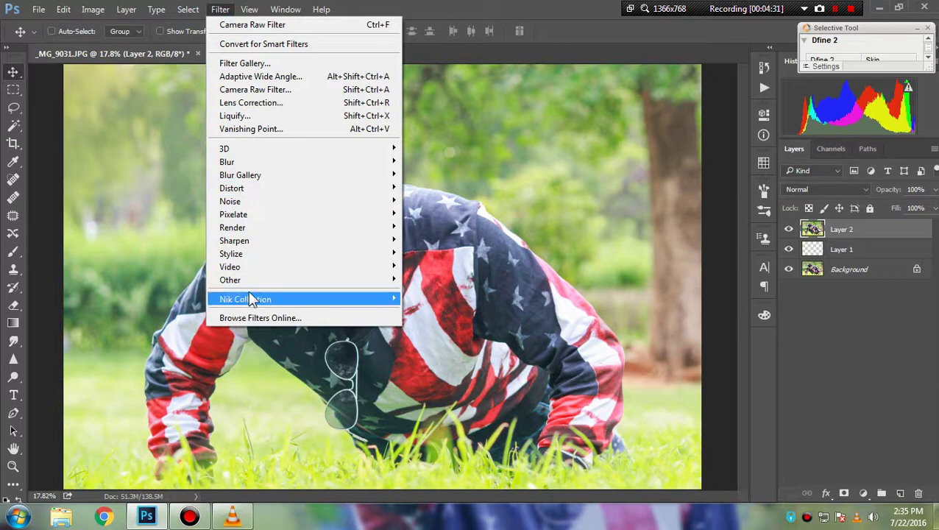
mouse_move(246, 299)
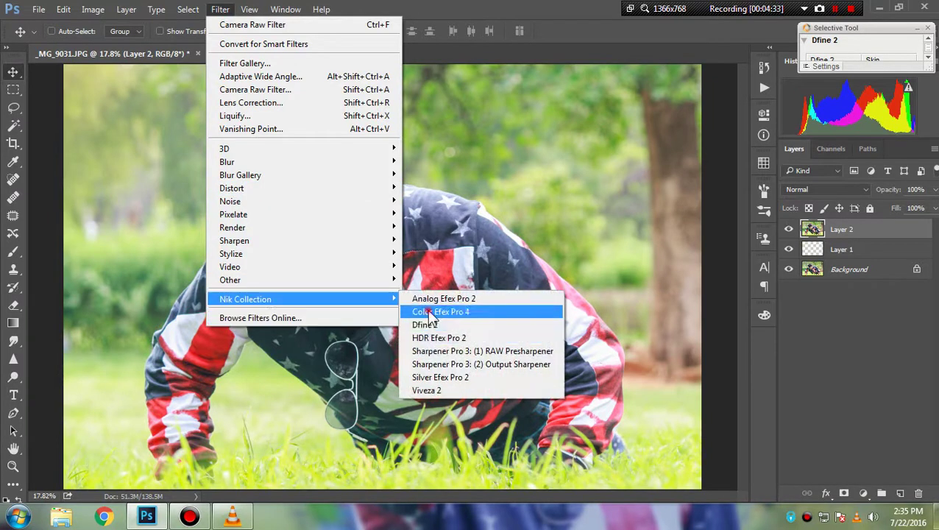
Step: Launch Color Efex Pro 4 from the Nik Collection and scroll down the filter list
click(430, 312)
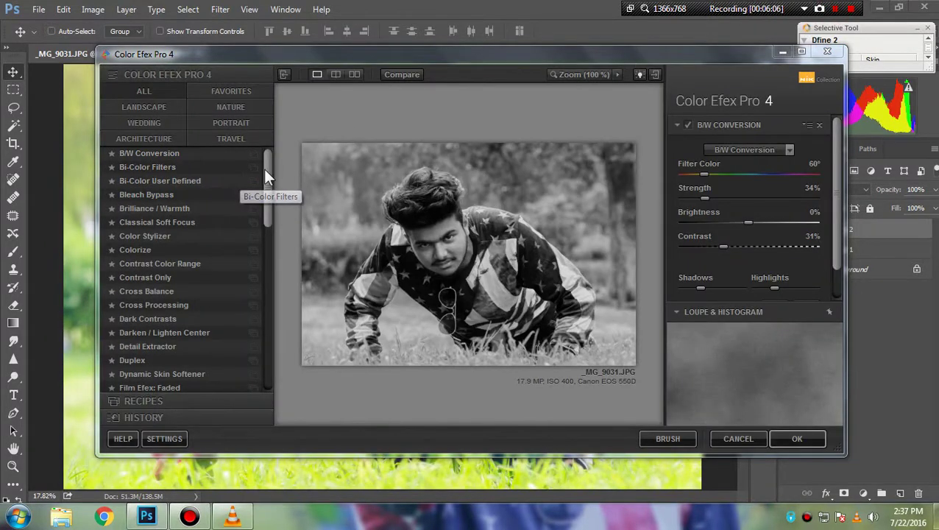
drag(264, 168, 265, 190)
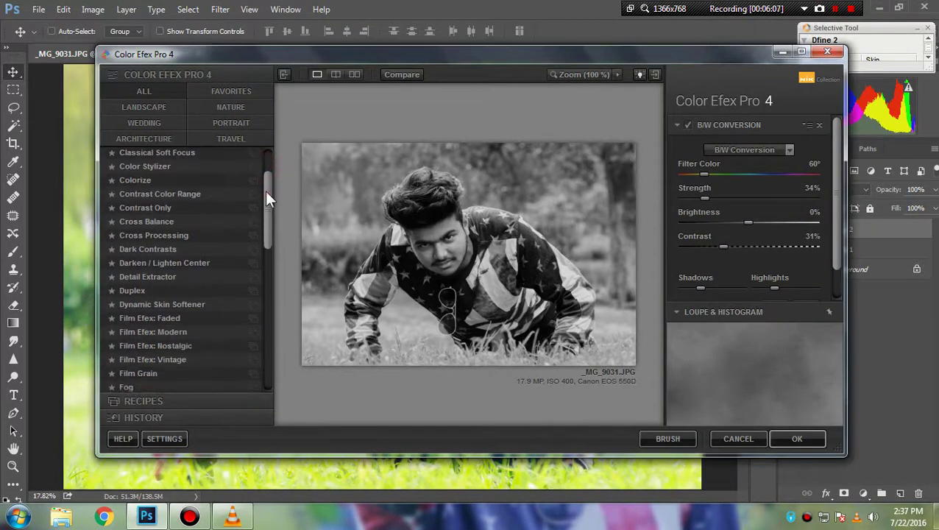
Step: Apply Cross Balance with the Tungsten To Daylight (1) preset and adjust its strength
click(174, 220)
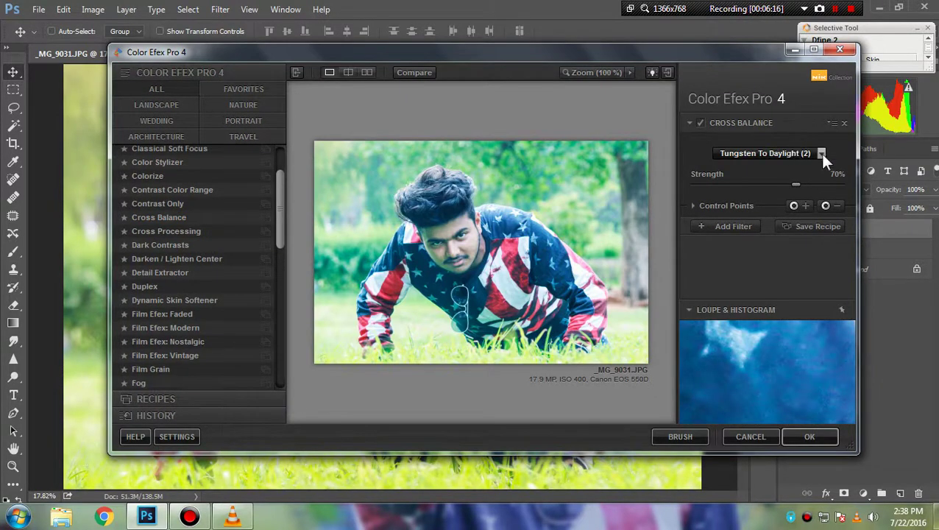
click(821, 153)
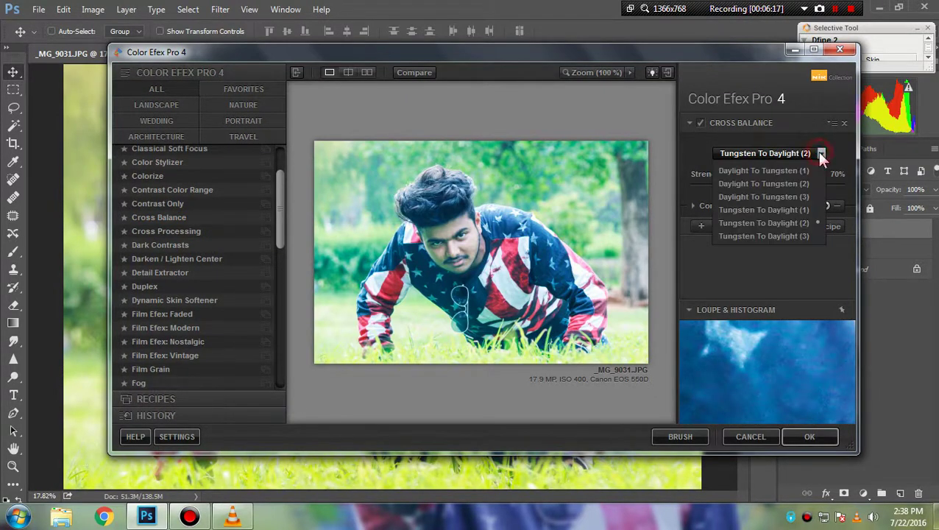
click(810, 210)
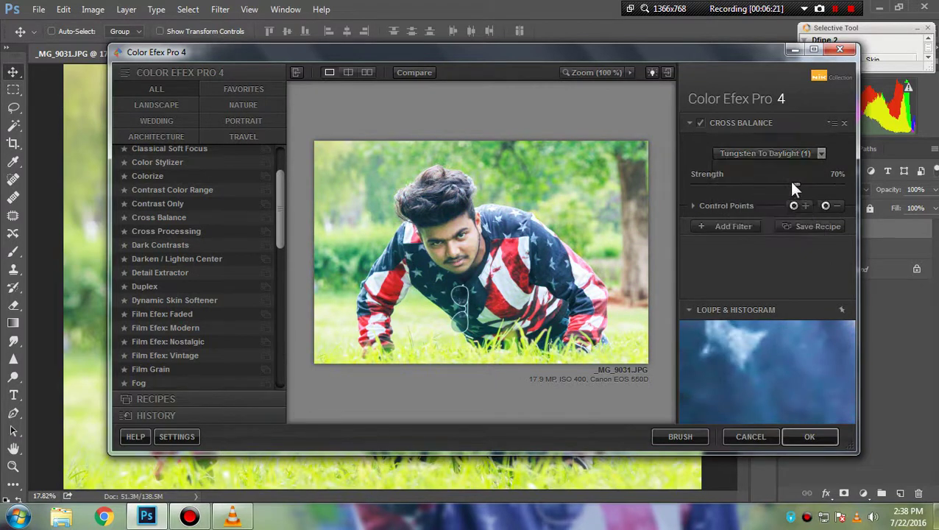
drag(792, 184, 737, 193)
Step: Stack an Indian Summer filter at 65% Enhance Foliage and apply the filters
click(733, 227)
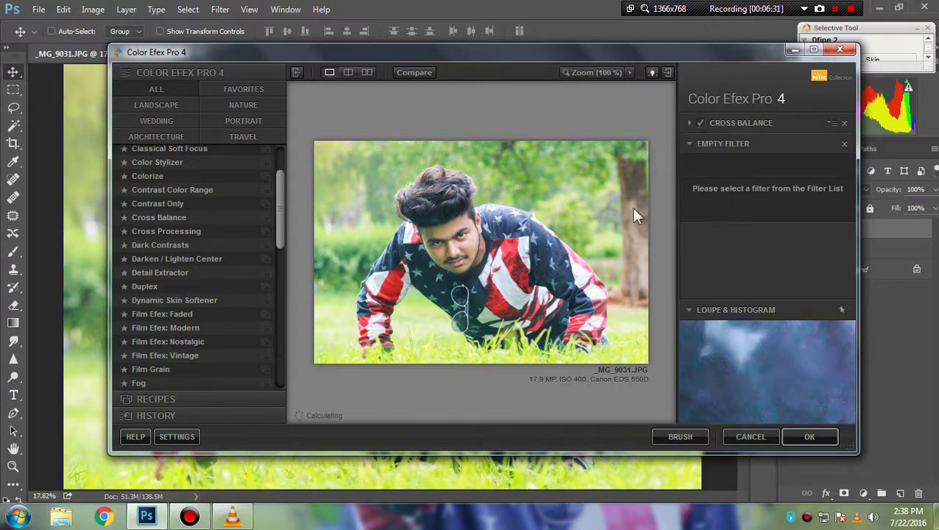
drag(277, 234, 276, 265)
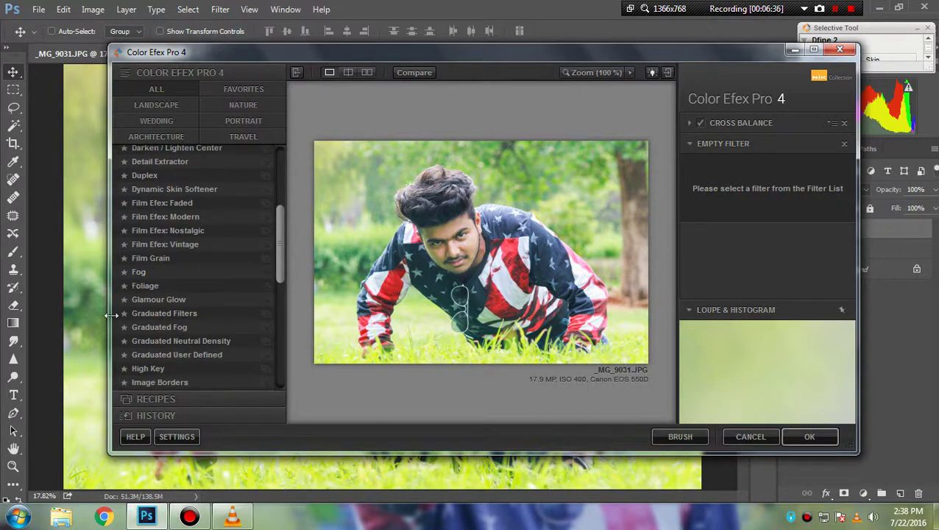
scroll(281, 276, down, 1)
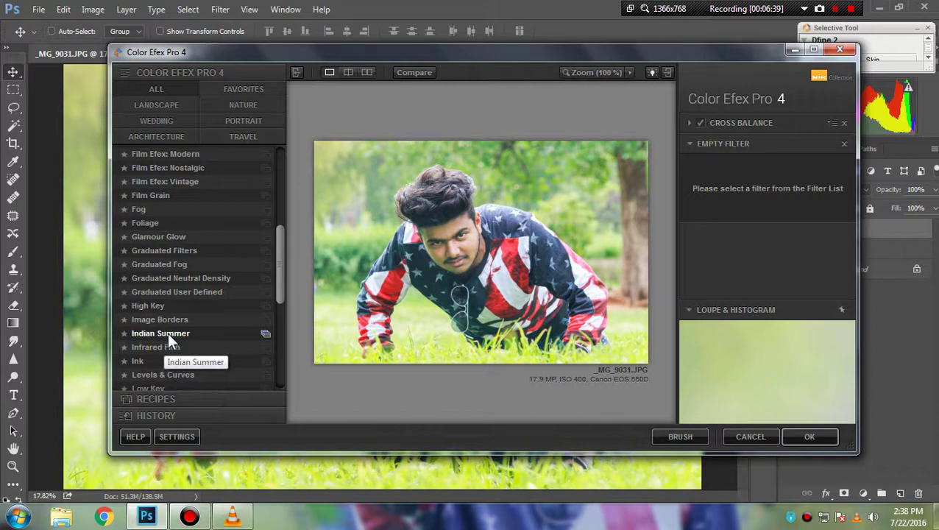
click(167, 334)
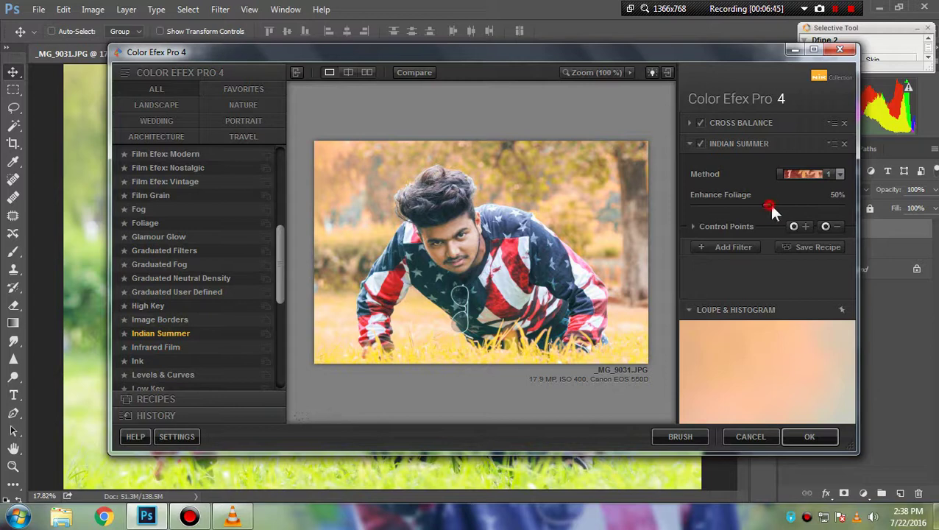
drag(770, 206, 790, 208)
drag(801, 205, 792, 204)
click(830, 434)
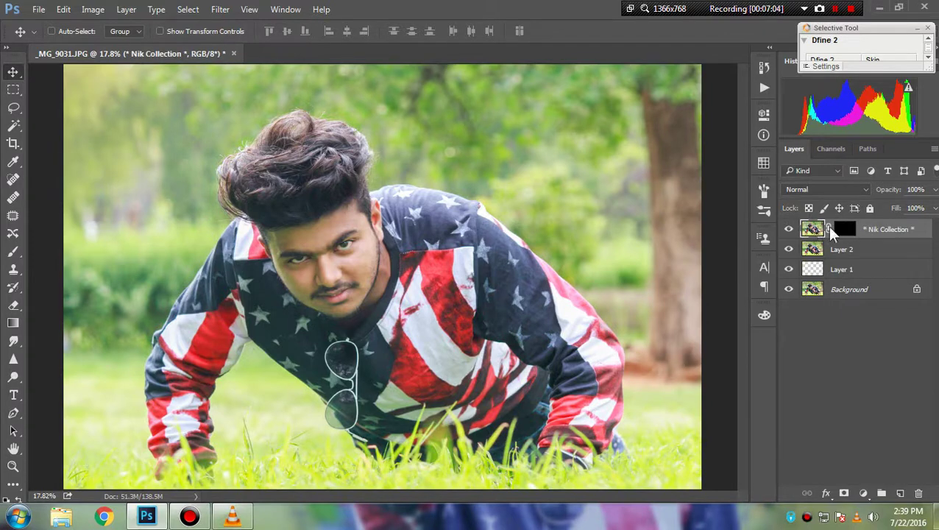
click(836, 9)
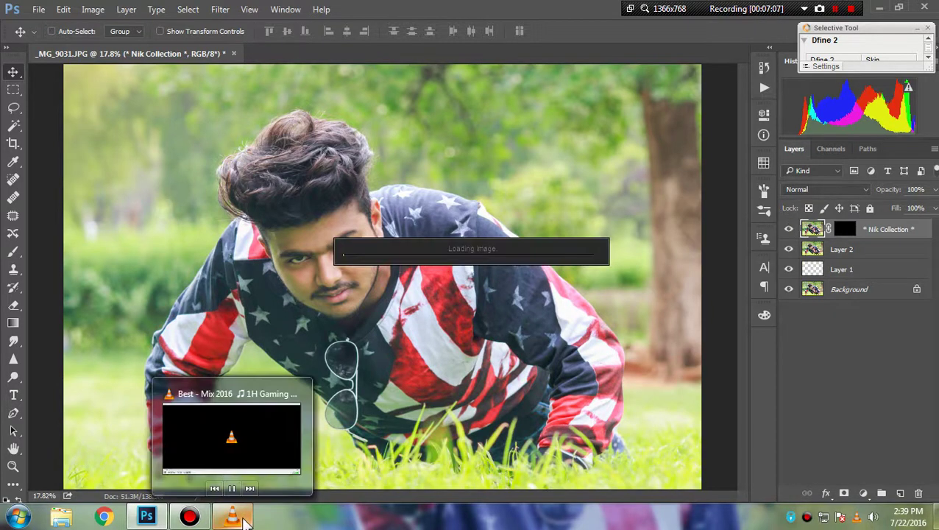
click(243, 518)
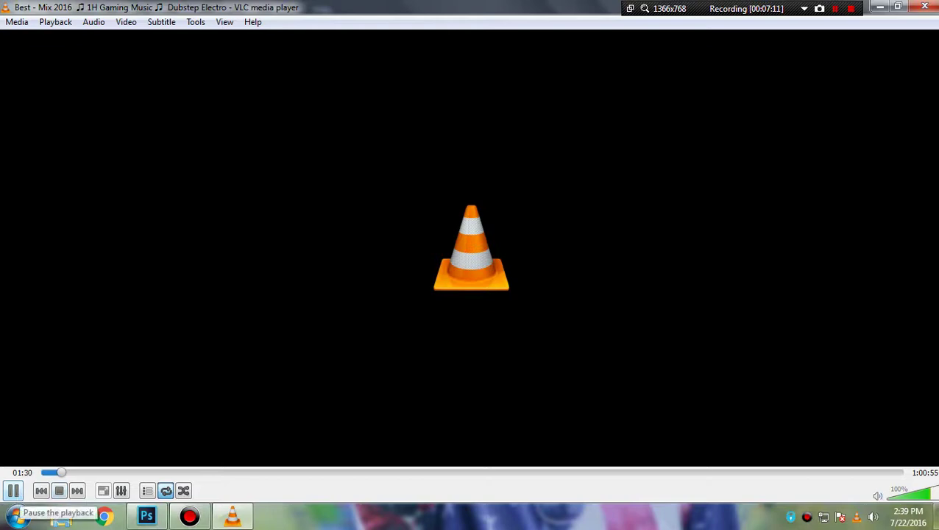
click(248, 520)
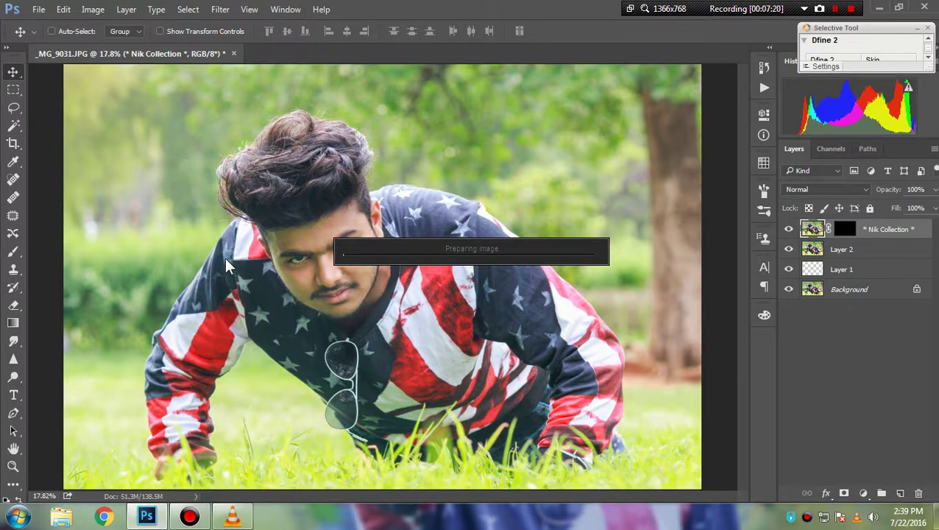
Step: In Explorer, open Local Disk (D:), briefly visit photoshoot 3, then open photoshop 2
key(super+e)
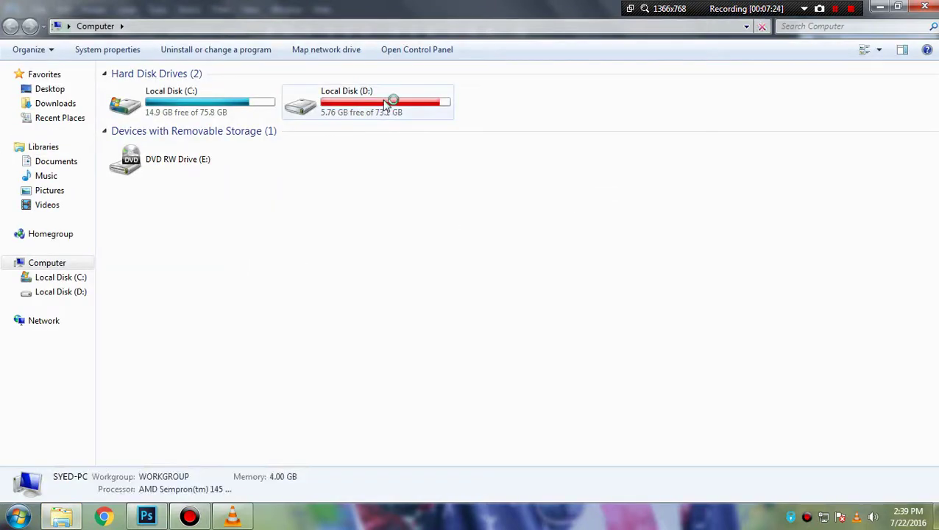
double_click(389, 100)
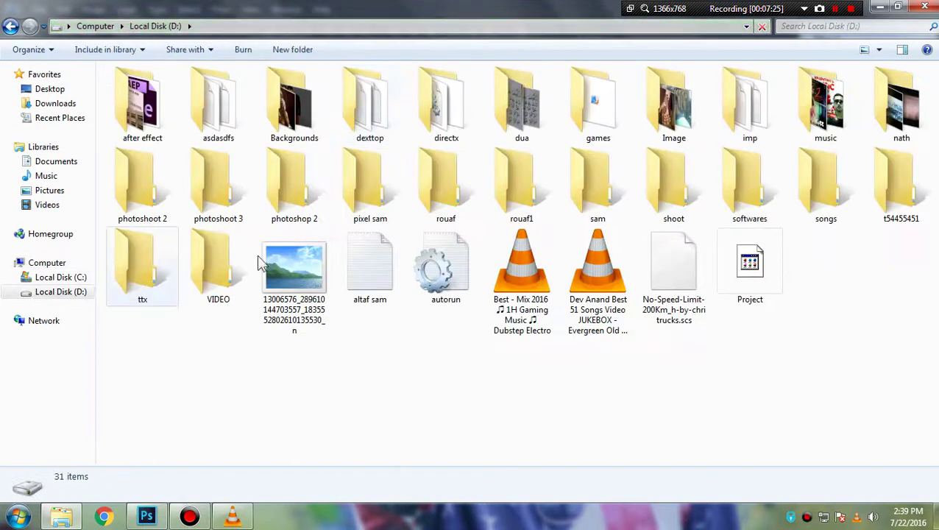
double_click(214, 198)
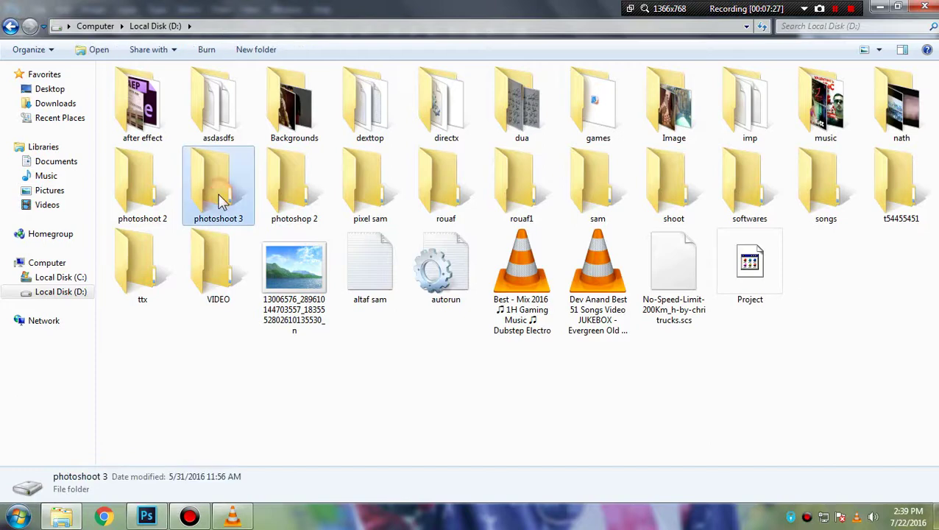
click(10, 26)
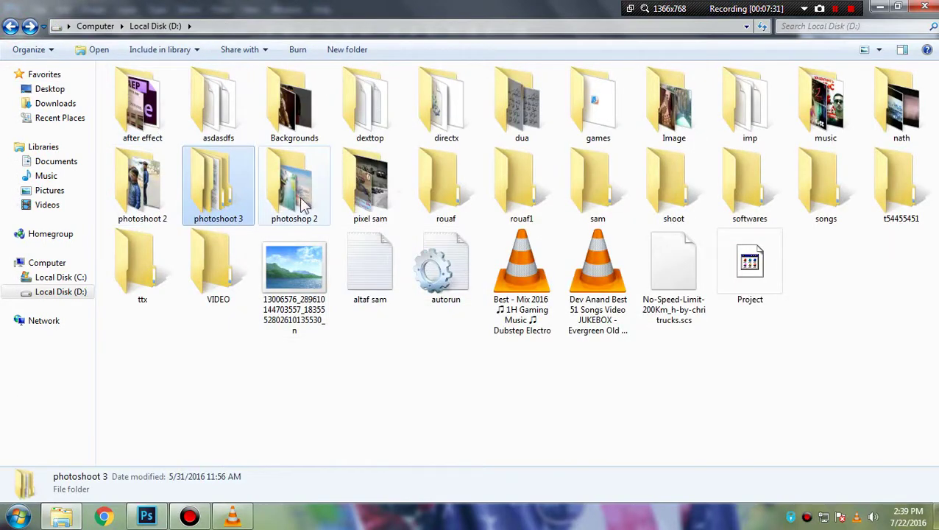
double_click(304, 200)
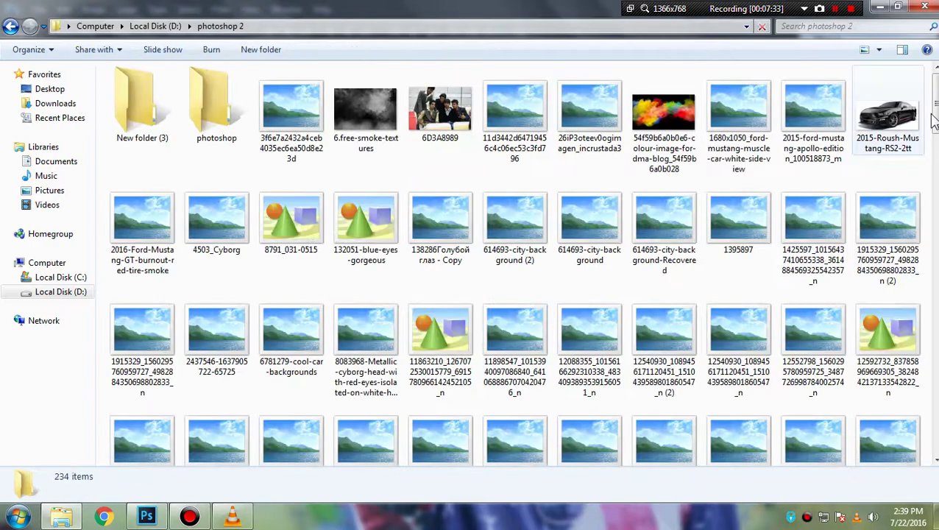
Step: Scroll through photoshop 2 and select DSC02605, then DSC03647
scroll(869, 121, down, 2)
scroll(810, 118, down, 3)
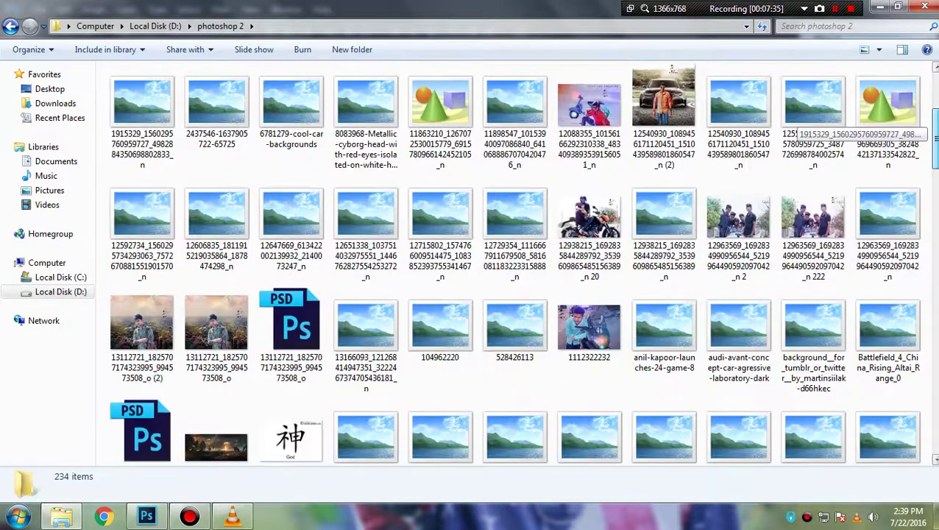
scroll(814, 121, down, 3)
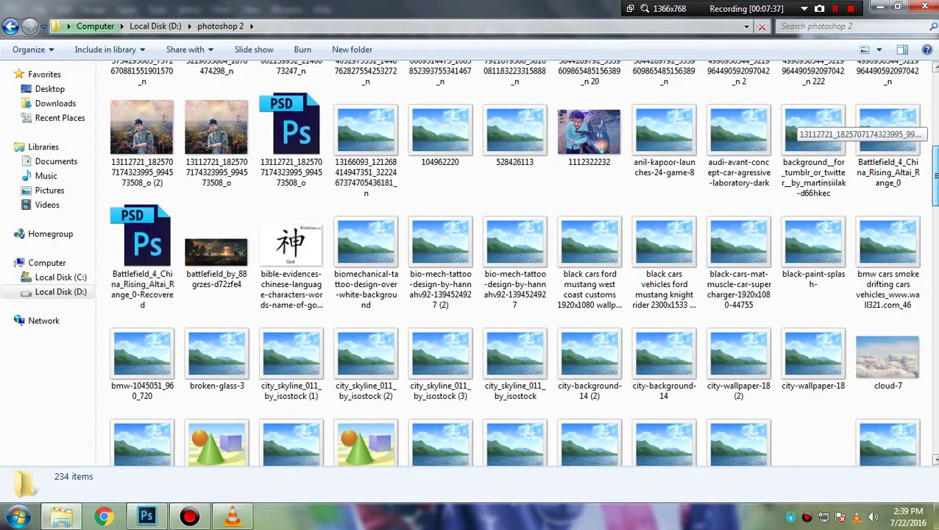
scroll(869, 124, down, 2)
scroll(869, 124, down, 1)
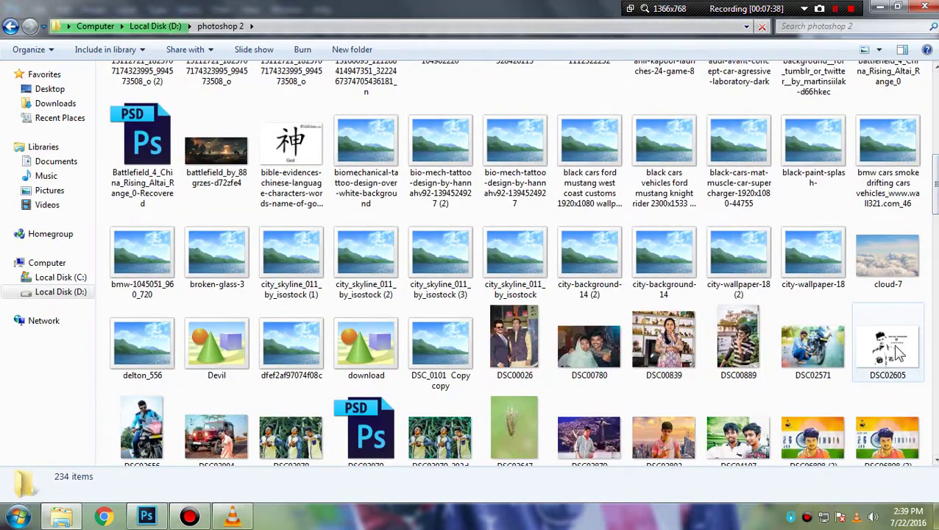
click(895, 351)
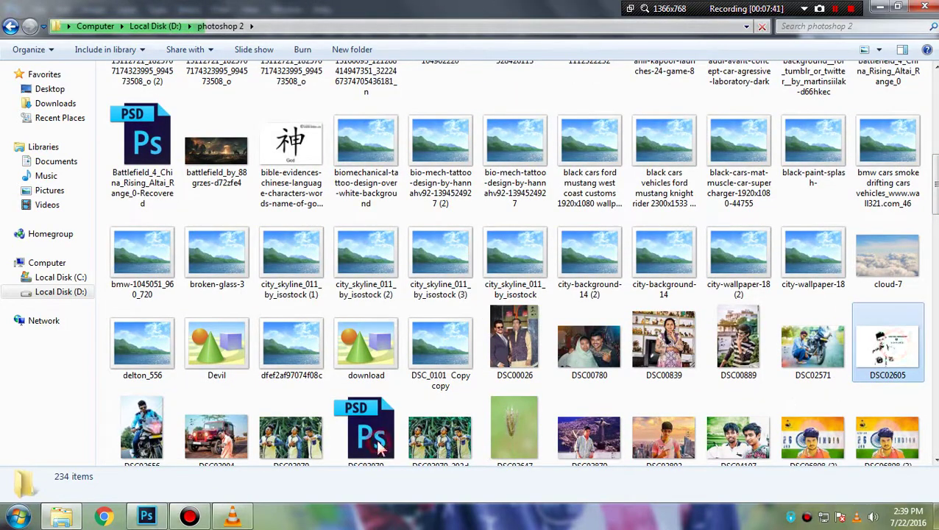
click(514, 435)
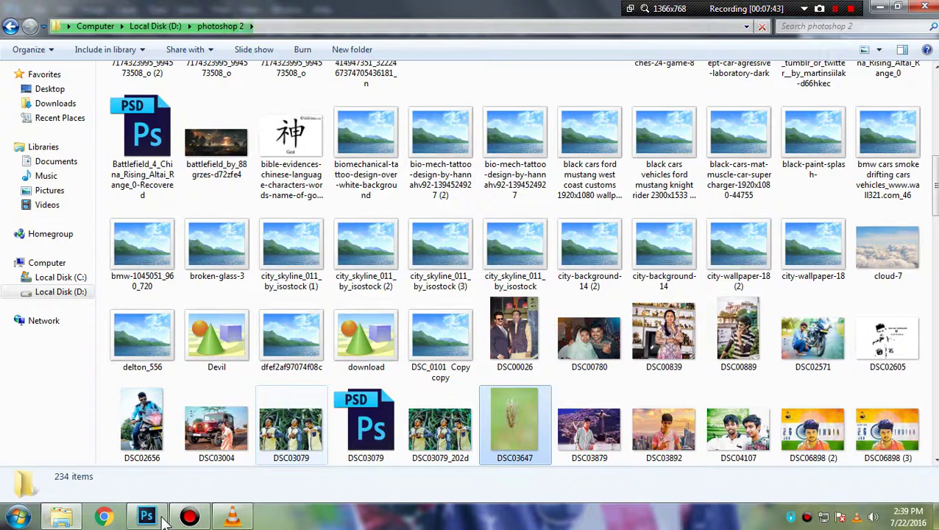
mouse_move(147, 517)
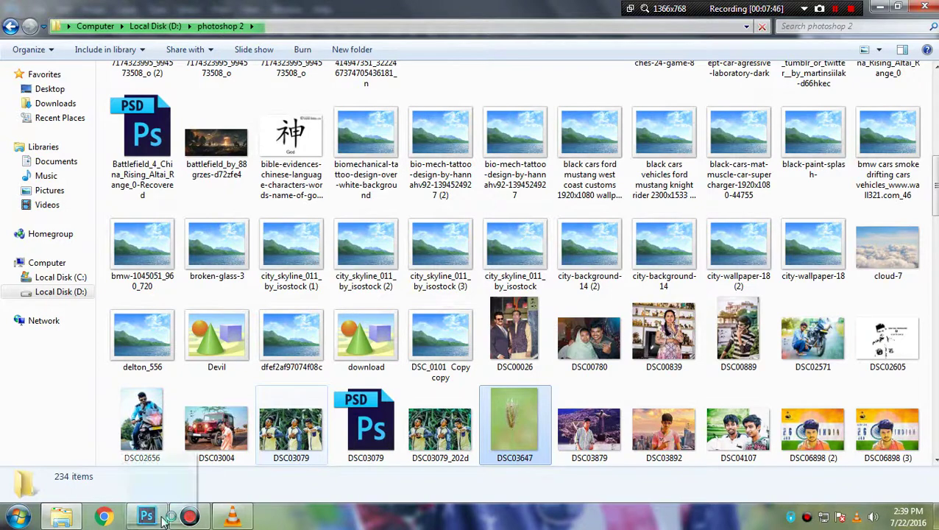
Step: Switch windows from the taskbar, hiding the photoshop 2 folder and music player, so Photoshop is in front
click(164, 517)
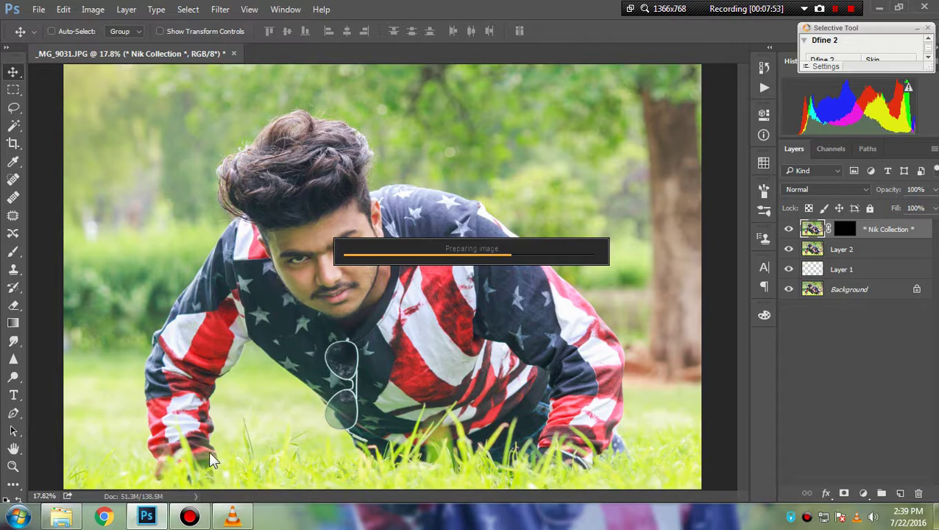
click(61, 518)
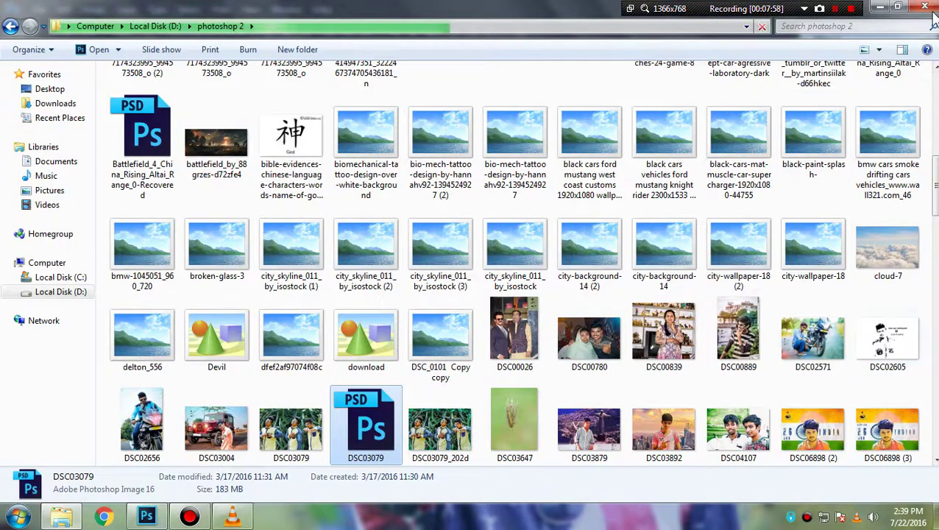
click(880, 11)
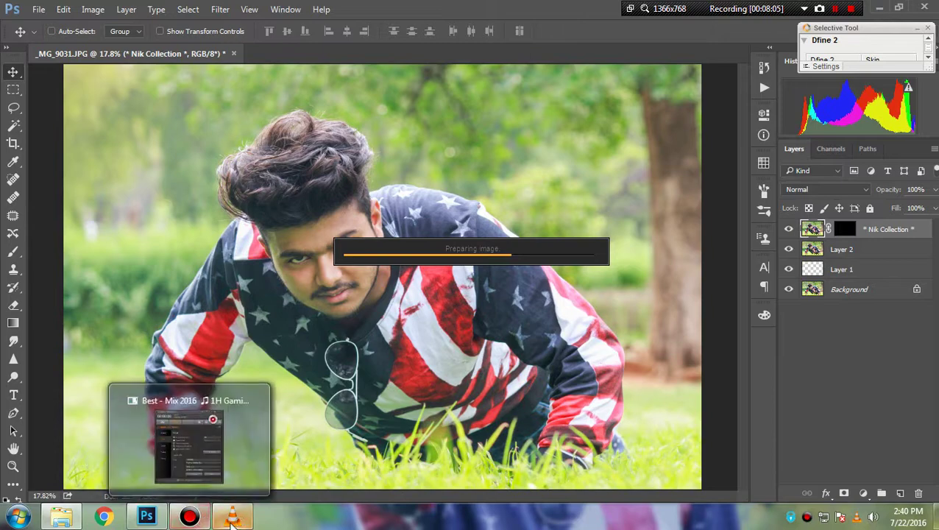
click(231, 519)
click(231, 519)
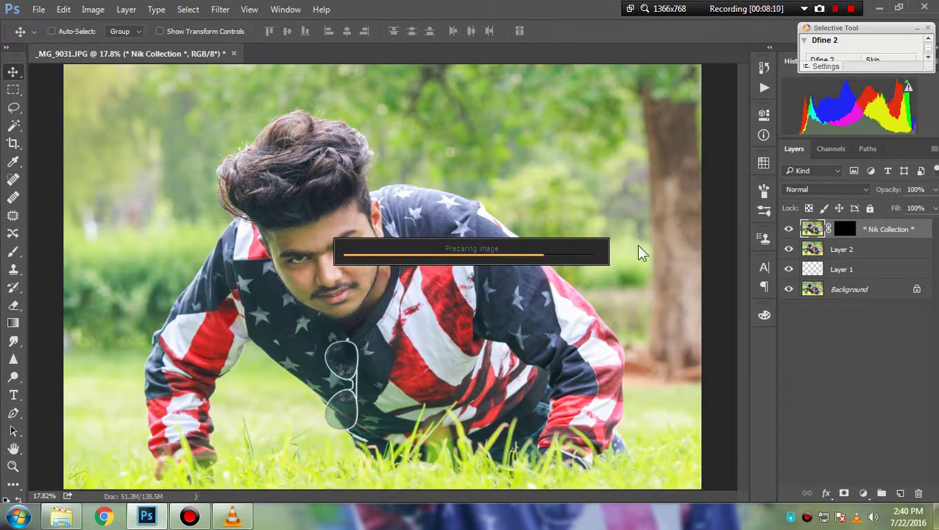
Step: Bring the logo from DSC02605.jpg into the _MG_9031 photo
click(836, 9)
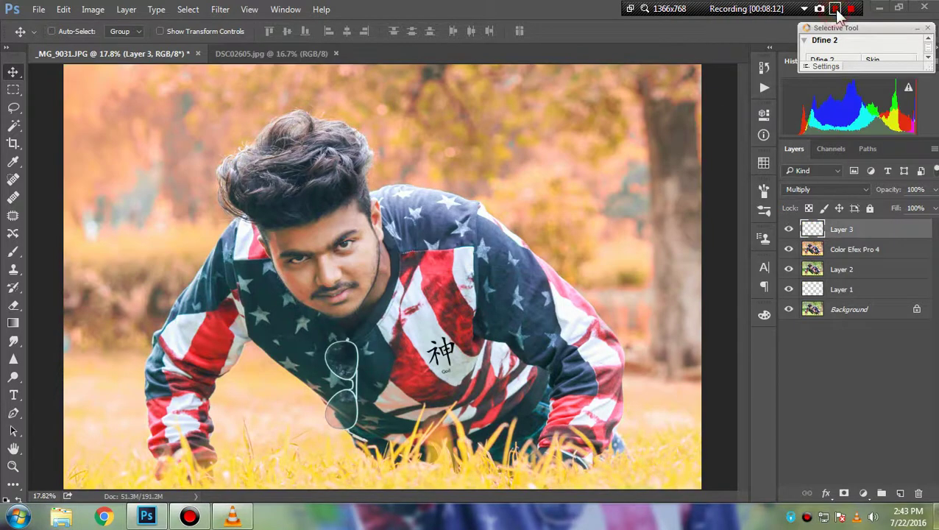
click(317, 53)
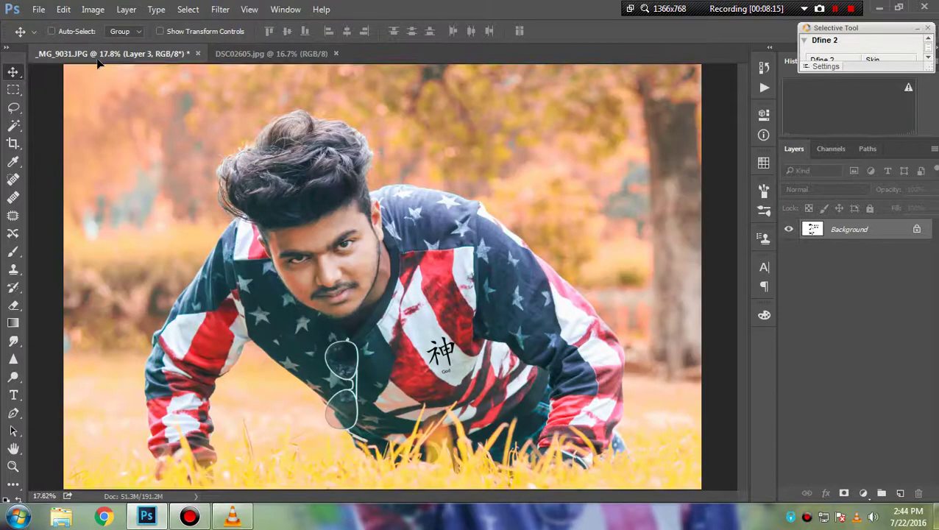
drag(99, 64, 326, 173)
click(549, 248)
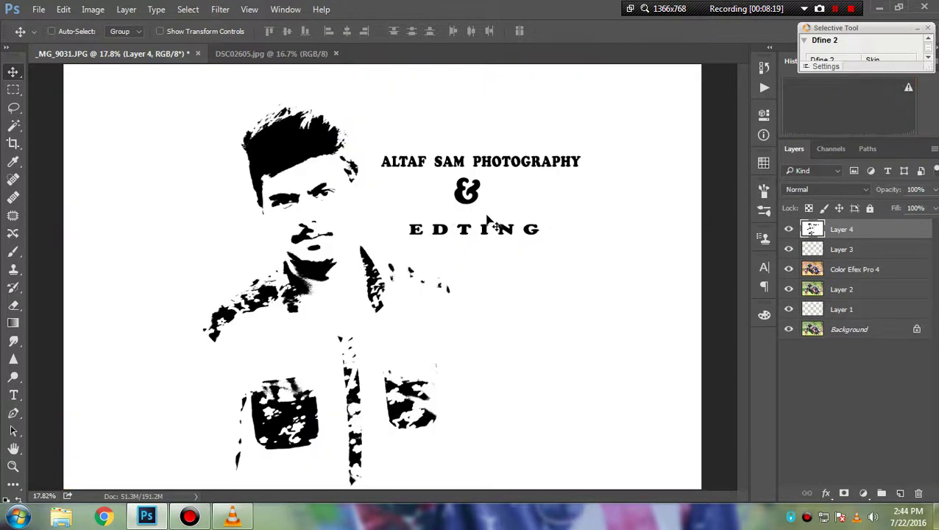
Step: Scale the logo to about 16%, blend it with Multiply, and place it top-right
key(ctrl+t)
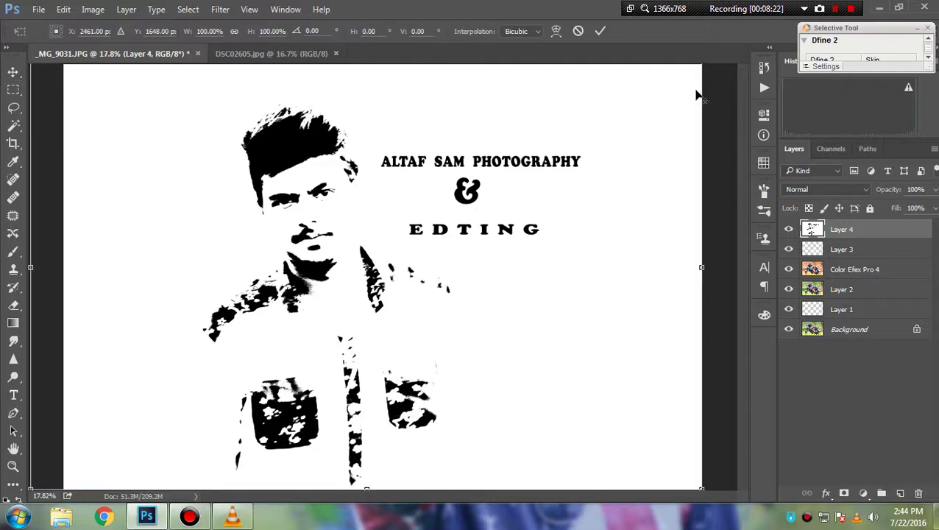
drag(676, 138, 664, 115)
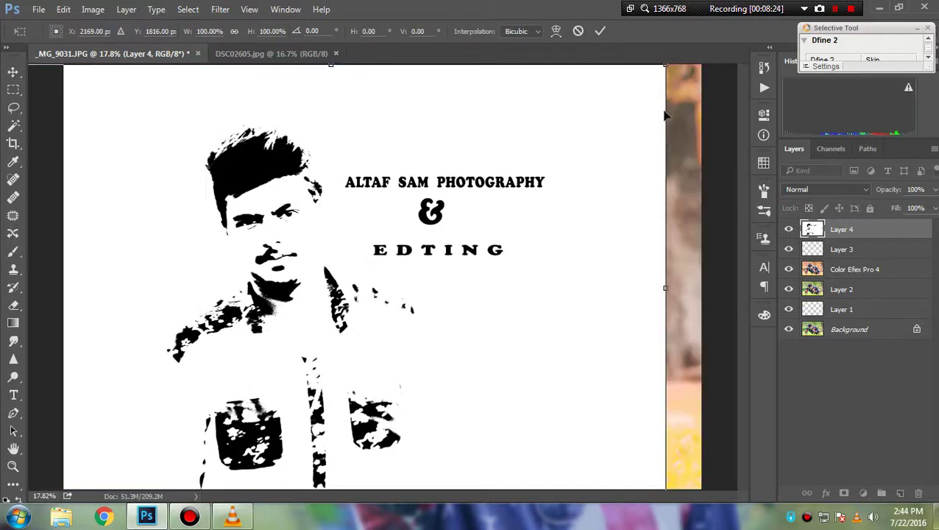
drag(664, 65, 405, 238)
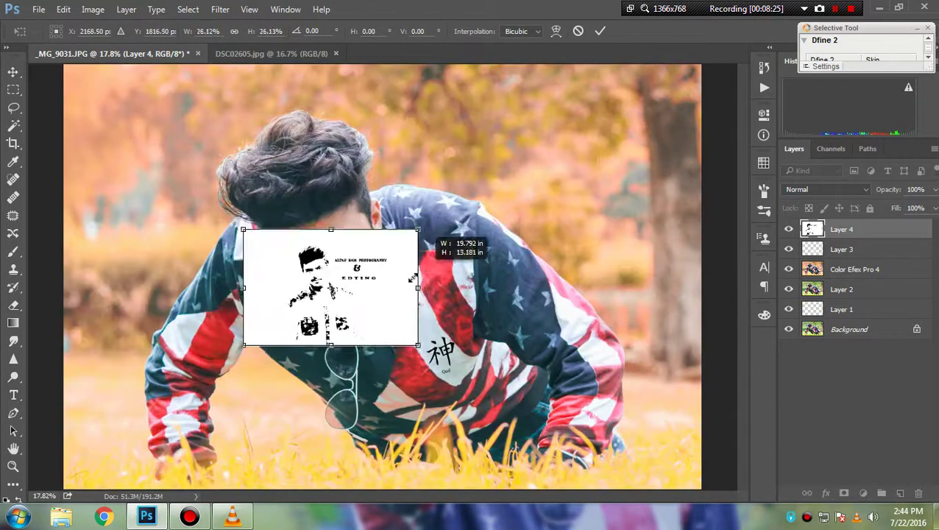
click(825, 189)
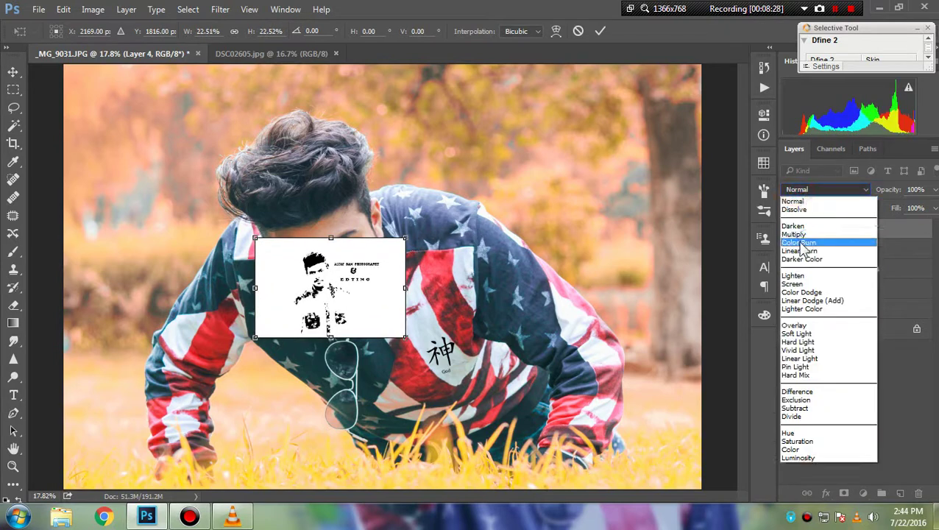
click(802, 237)
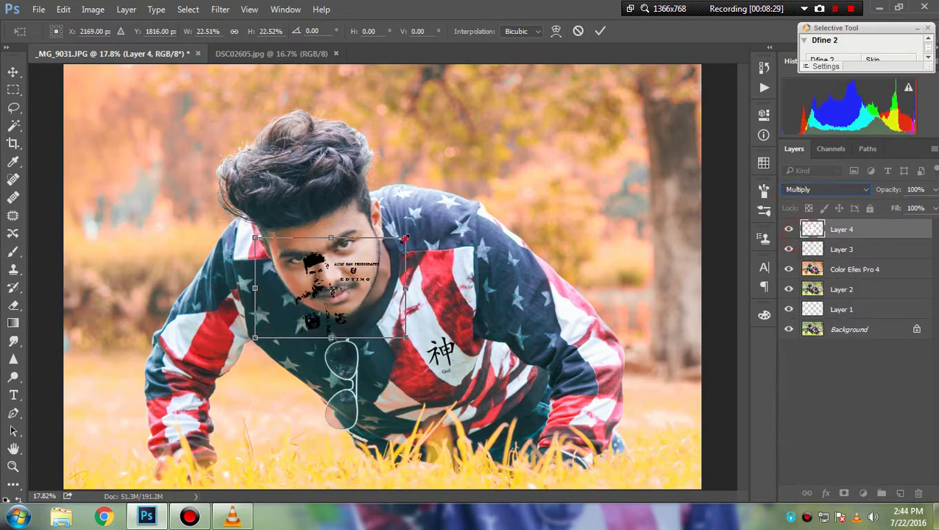
mouse_move(405, 238)
mouse_down()
mouse_move(383, 253)
mouse_move(628, 206)
mouse_up()
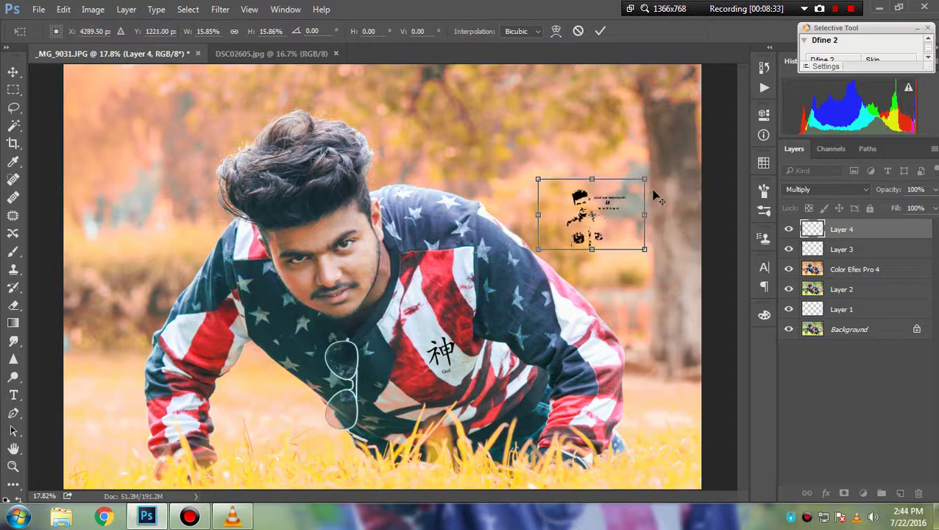
drag(648, 178, 649, 175)
click(600, 31)
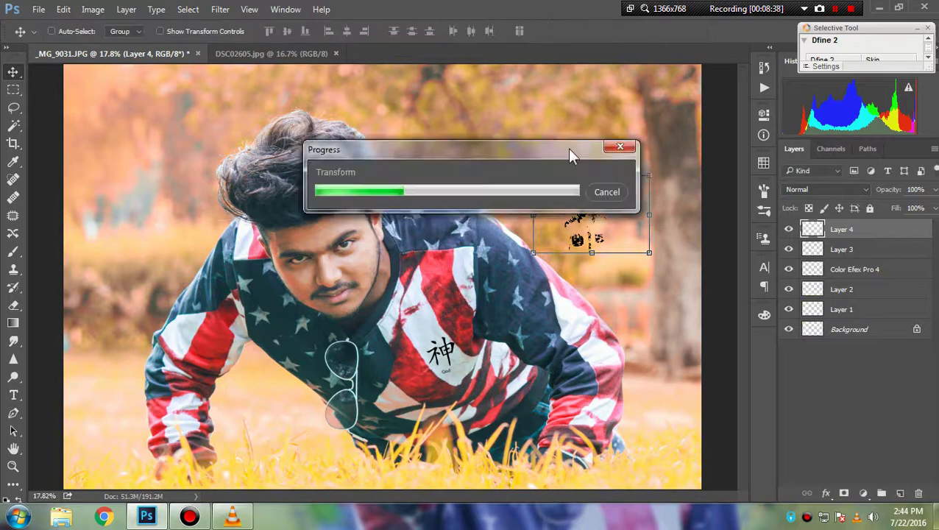
key(alt+shift+m)
Step: Add Layer 5 and fill it with a merged copy via Image > Apply Image
click(899, 493)
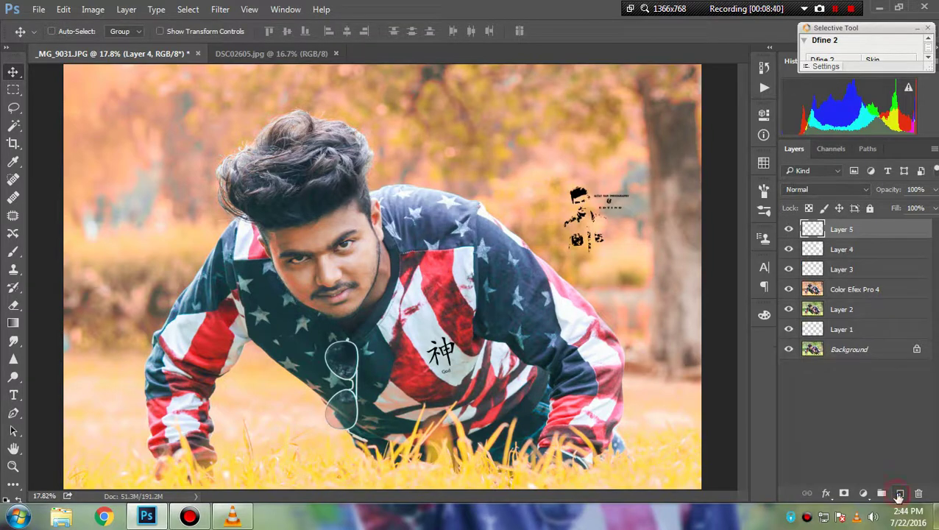
click(71, 9)
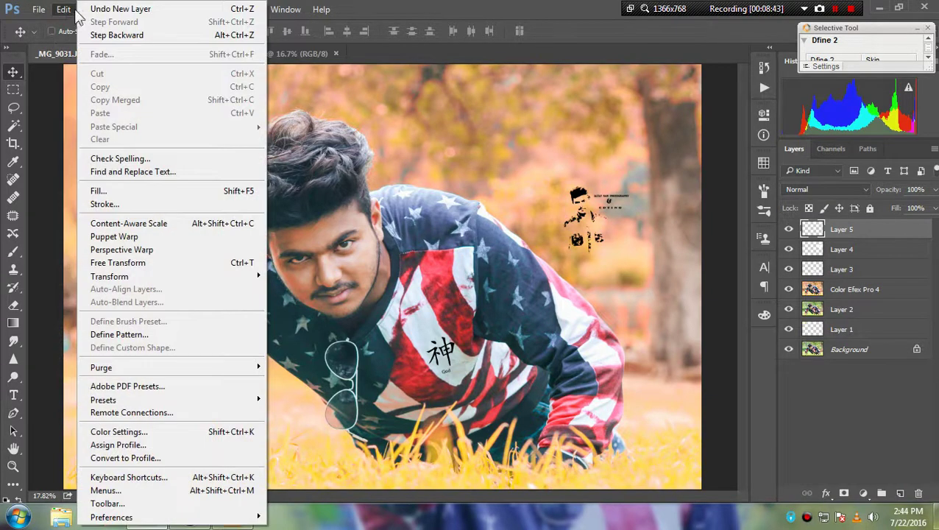
click(63, 9)
click(93, 9)
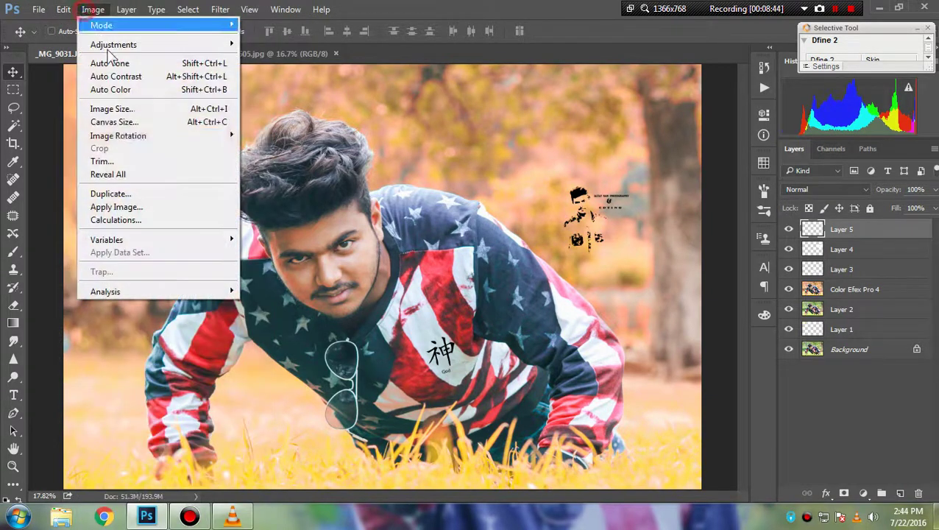
click(125, 209)
click(608, 141)
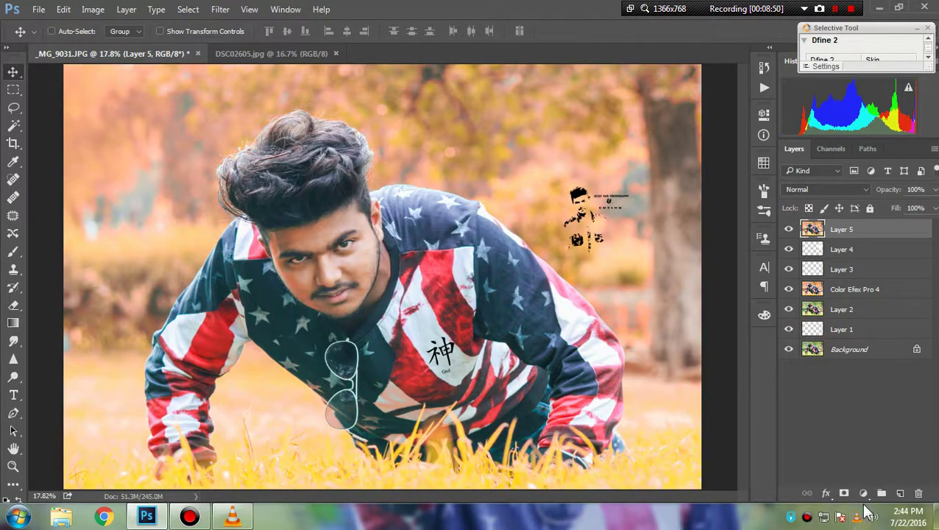
Step: Add a Color Balance layer with midtones Cyan–Red +13 and Magenta–Green −6
click(863, 493)
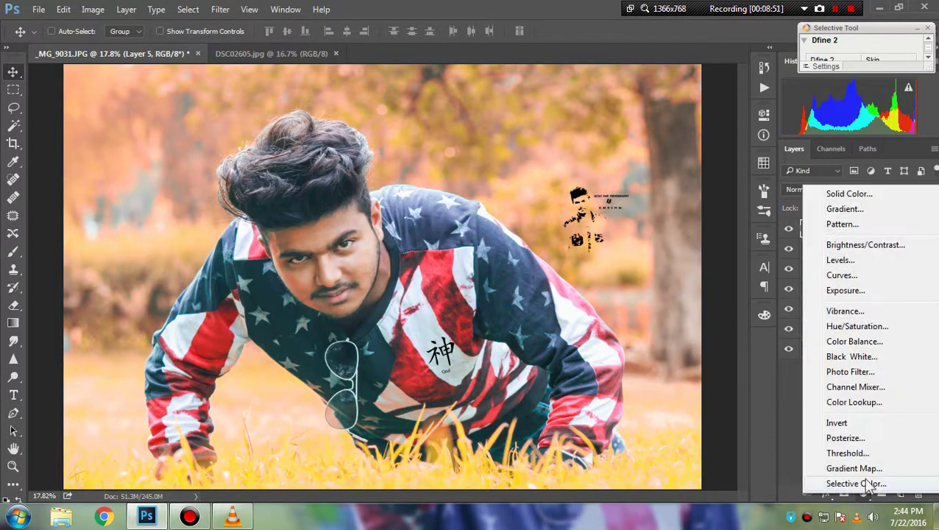
click(854, 341)
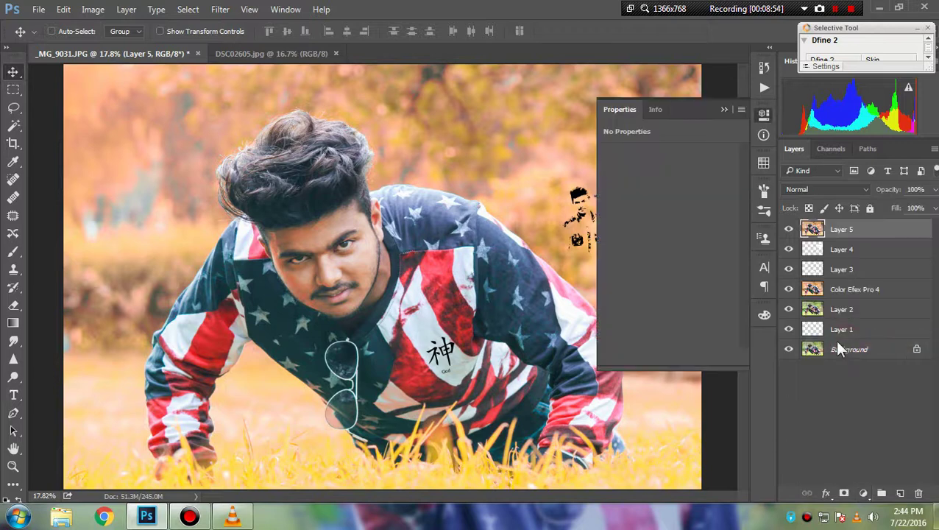
mouse_move(646, 184)
mouse_down()
mouse_move(654, 205)
mouse_move(646, 206)
mouse_up()
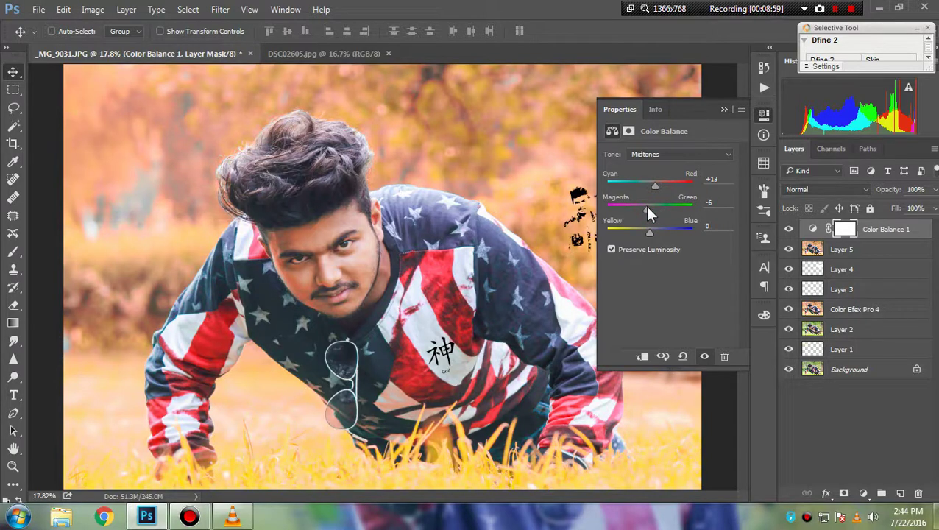
click(722, 109)
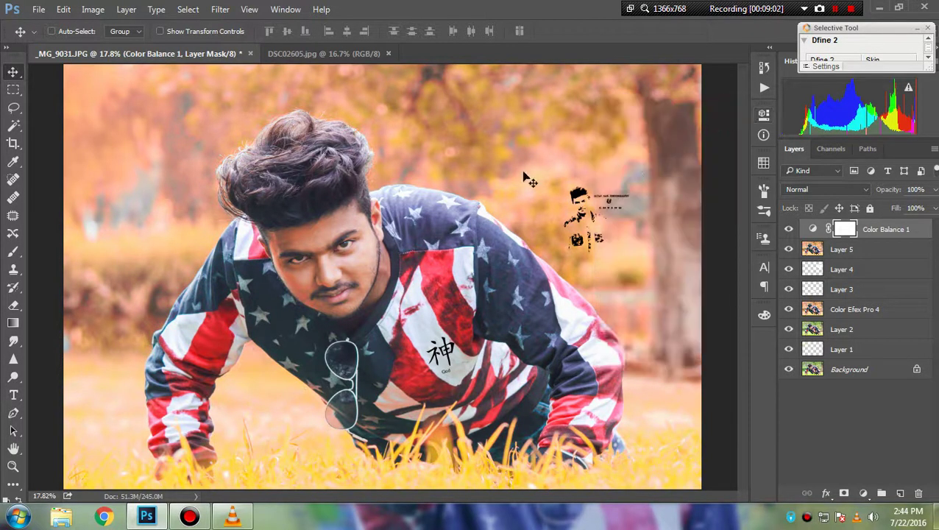
click(38, 10)
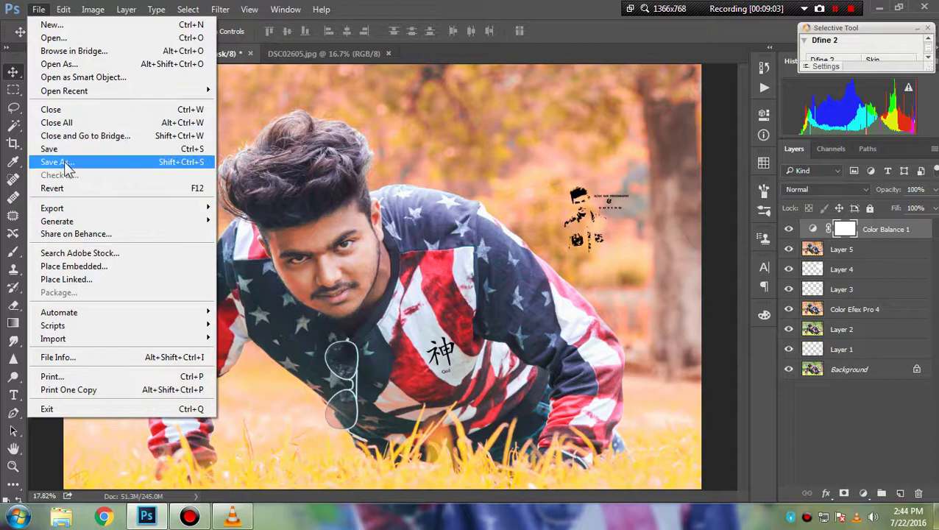
Step: Save As to the Desktop with JPEG chosen as the file format
click(66, 163)
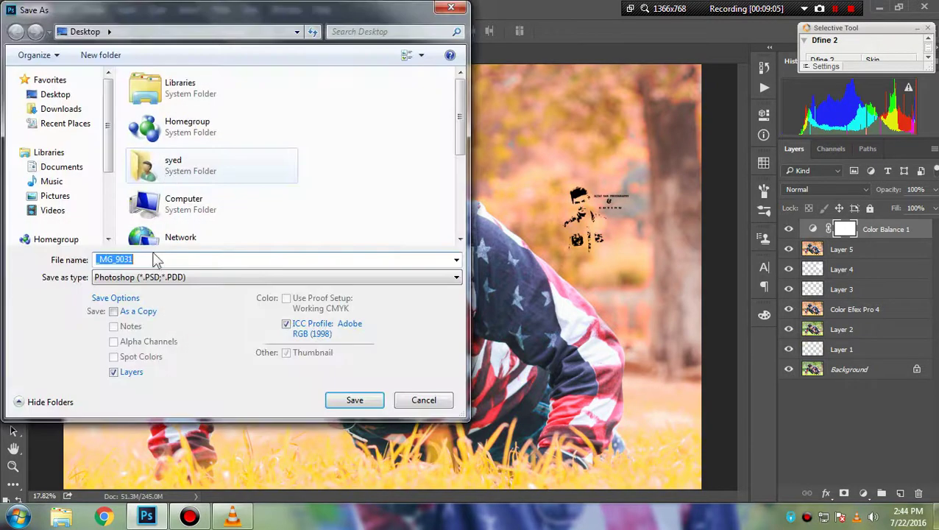
click(59, 94)
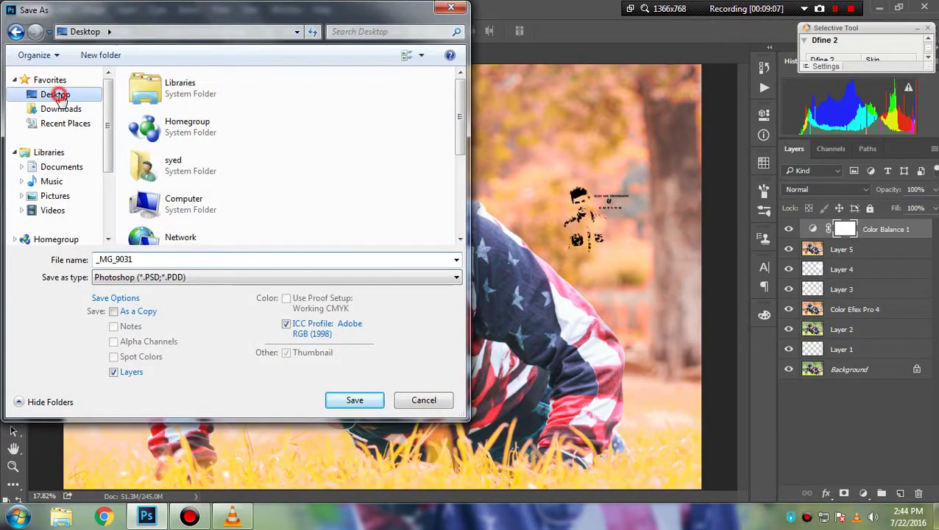
click(146, 256)
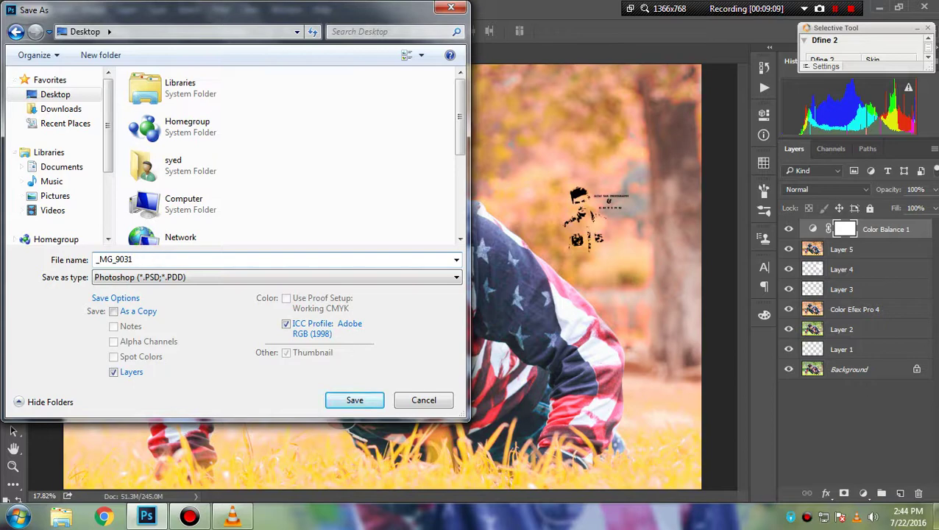
text(copy)
click(139, 277)
click(131, 377)
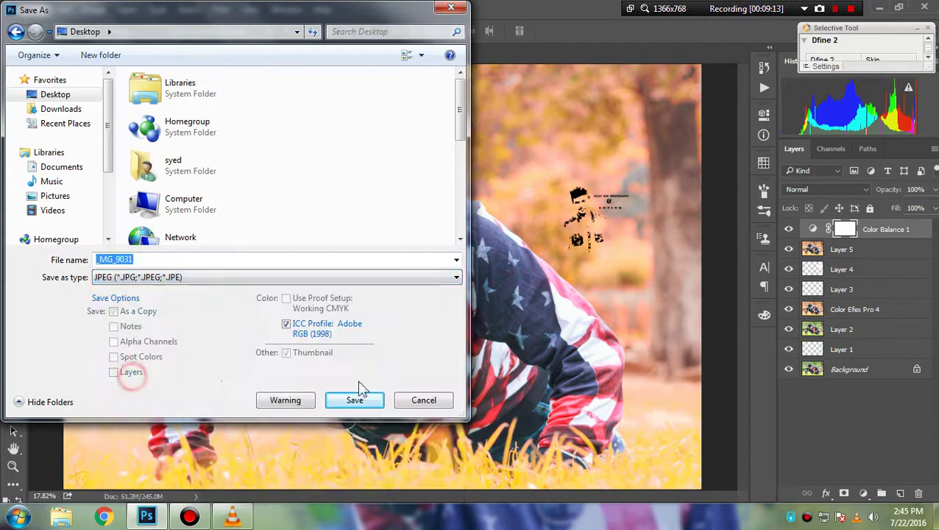
click(357, 401)
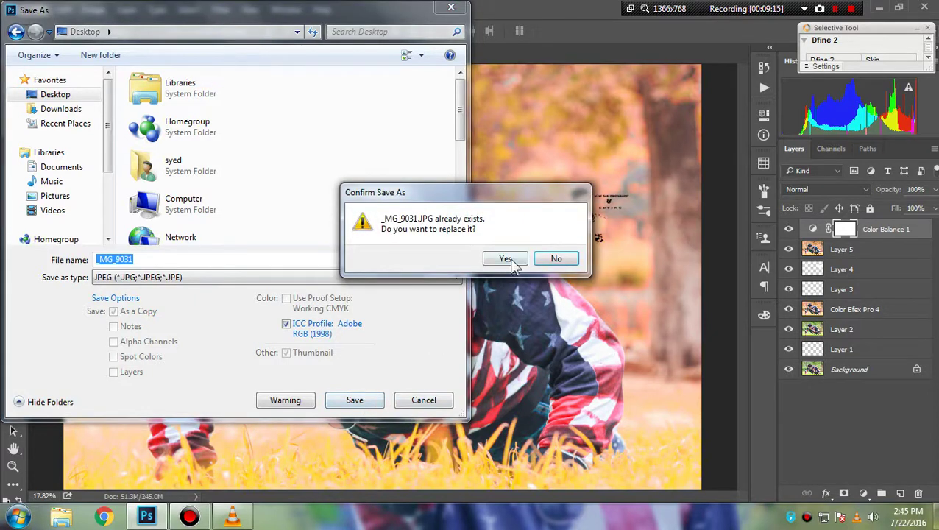
Step: Decline overwriting _MG_9031.JPG, rename to _MG_9031 copy, and save at quality 8
click(206, 258)
click(556, 259)
click(287, 259)
text(copy)
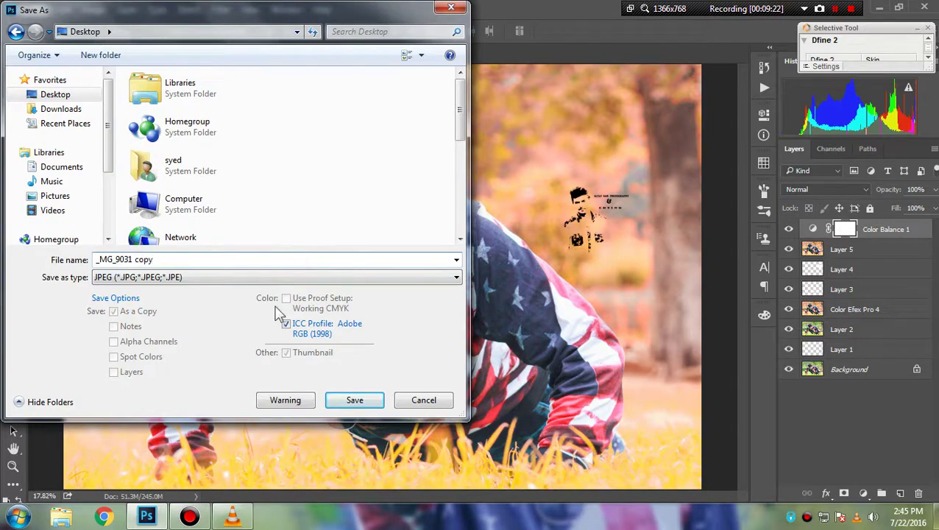
click(356, 402)
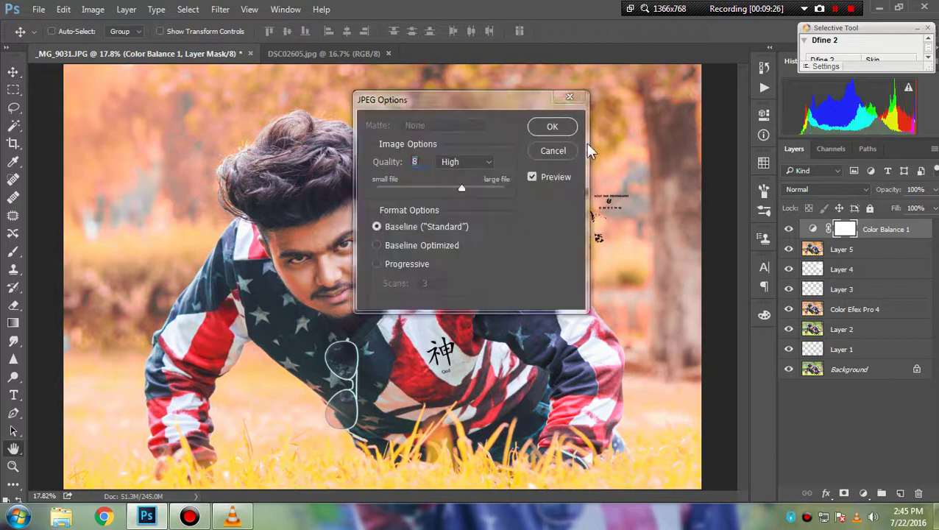
click(549, 128)
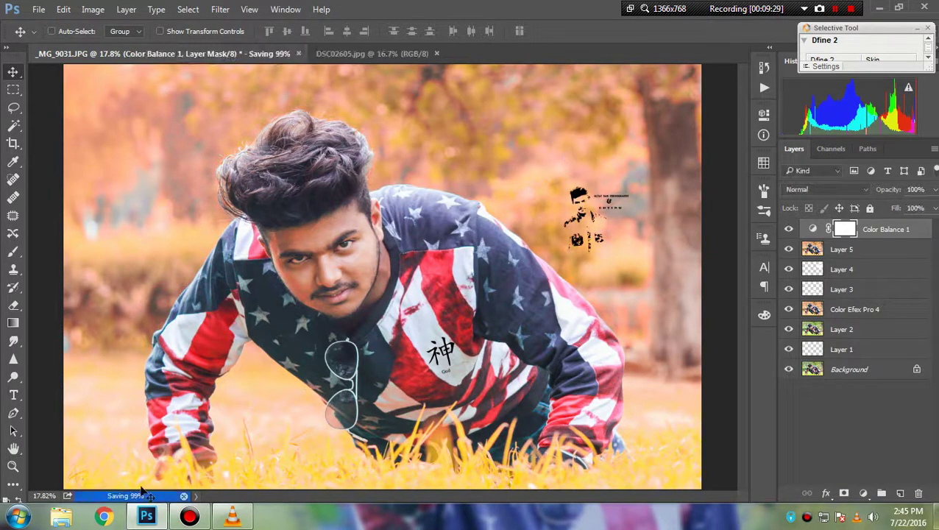
click(834, 8)
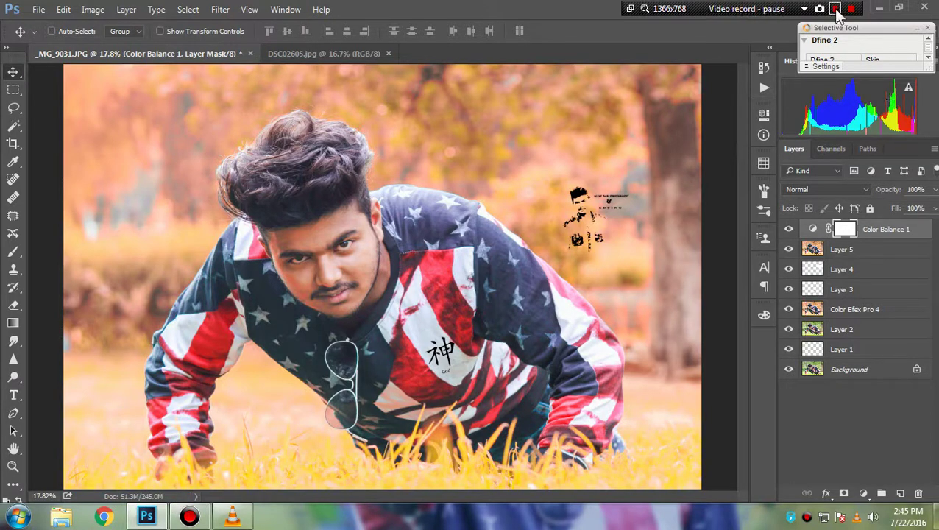